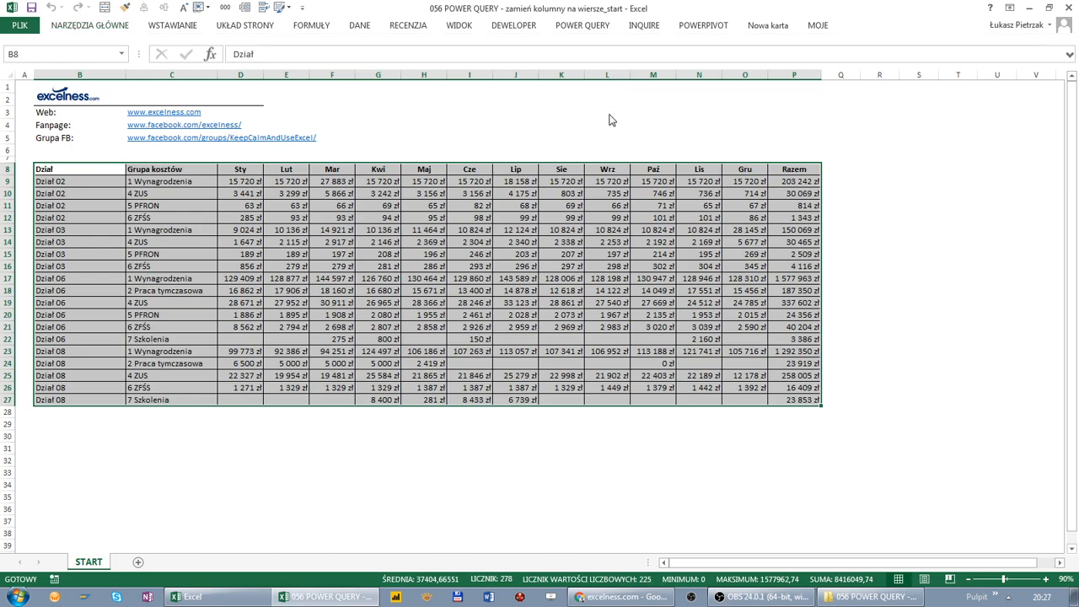
- Convert the cost data range B8:P27 into a table and open it as a query in the Power Query editor
left_click(606, 398)
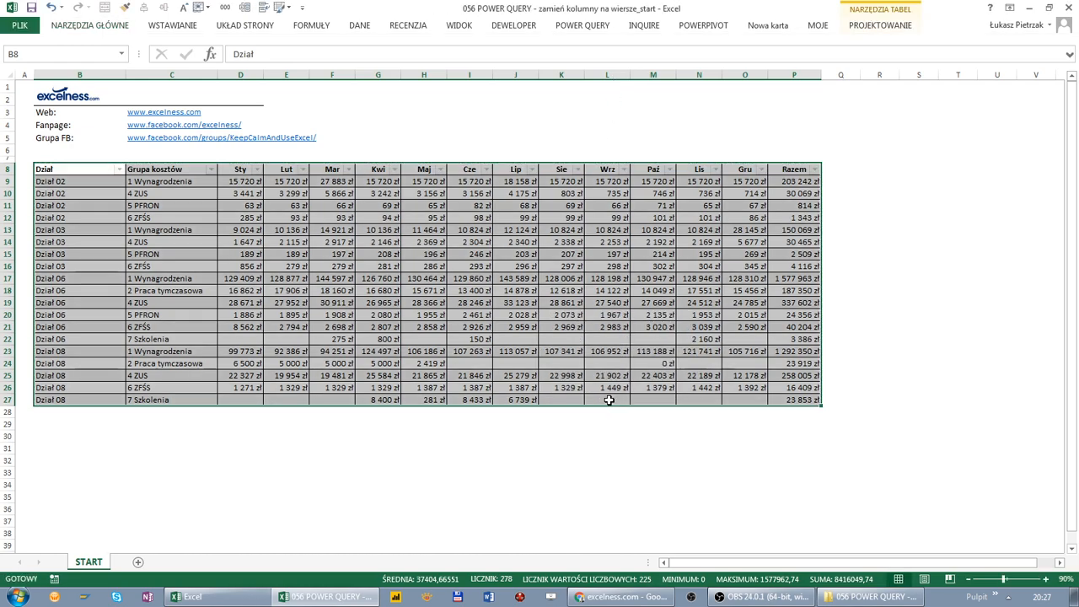
left_click(590, 25)
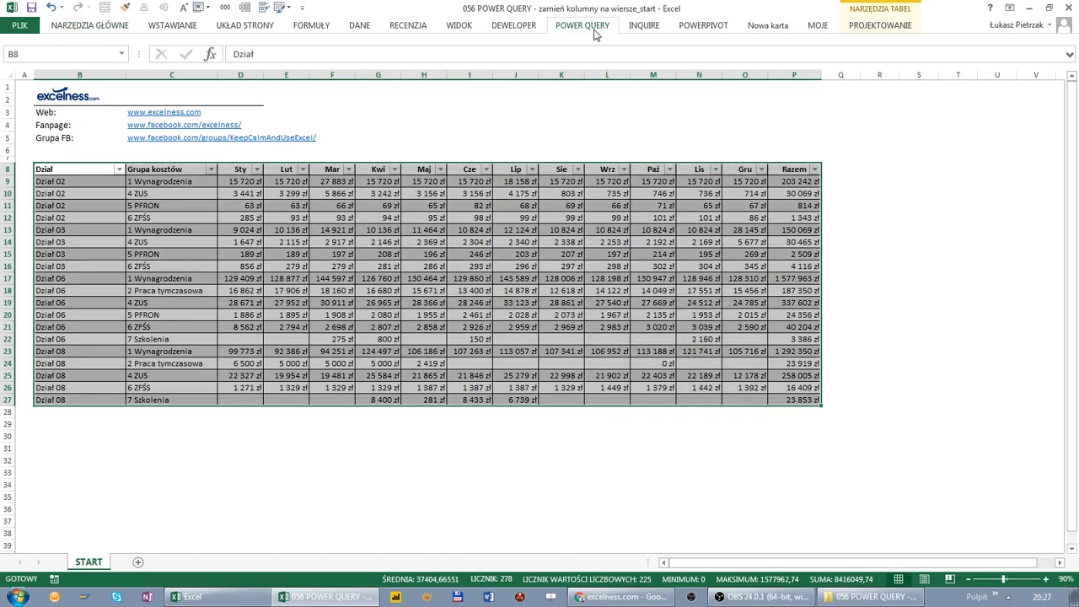
left_click(318, 78)
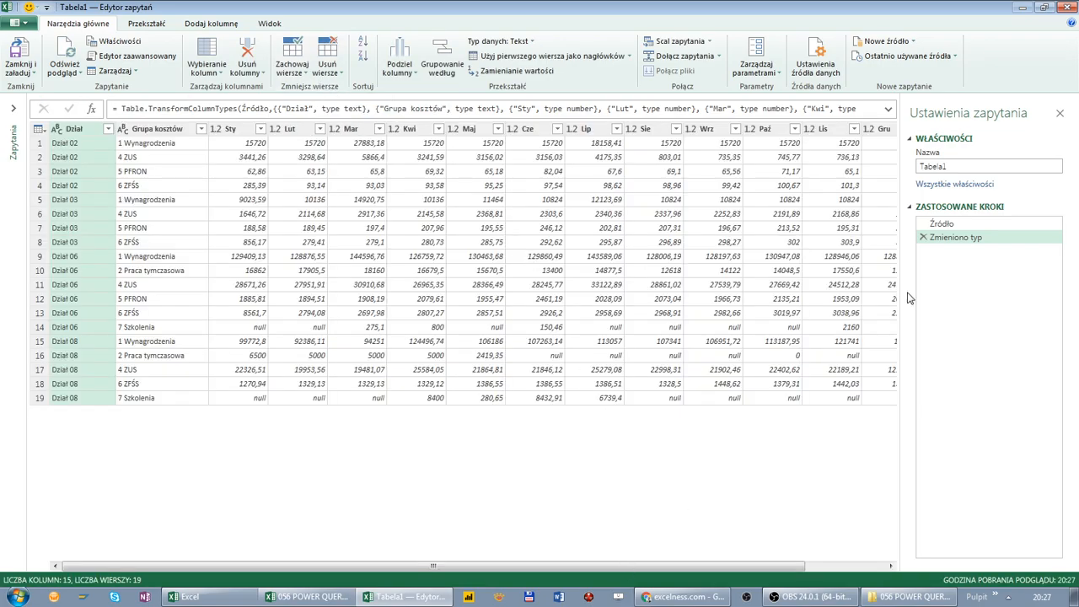
- Rename the query as DaneZrodlowe
left_click_drag(962, 166, 904, 172)
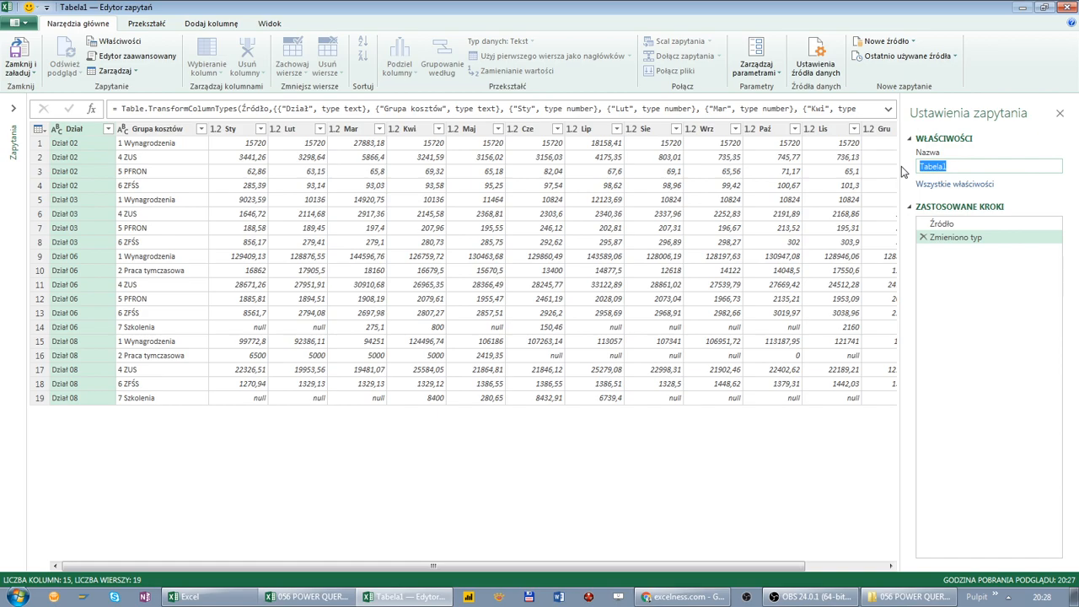
type("DaneZrodlowe")
key("Return")
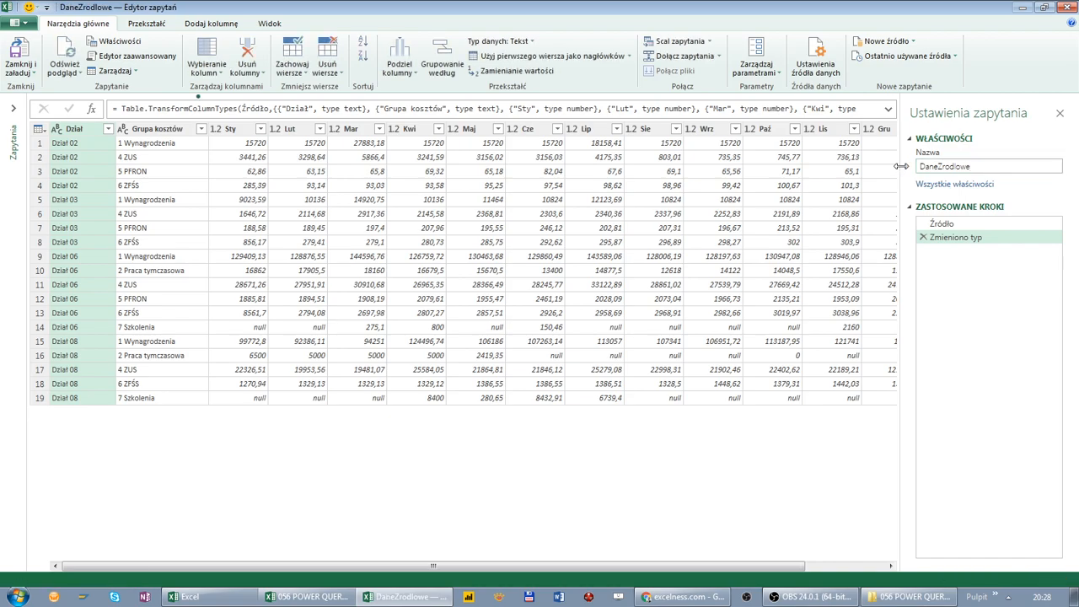
- Remove the Razem column from the query
scroll(689, 553, "right", 2)
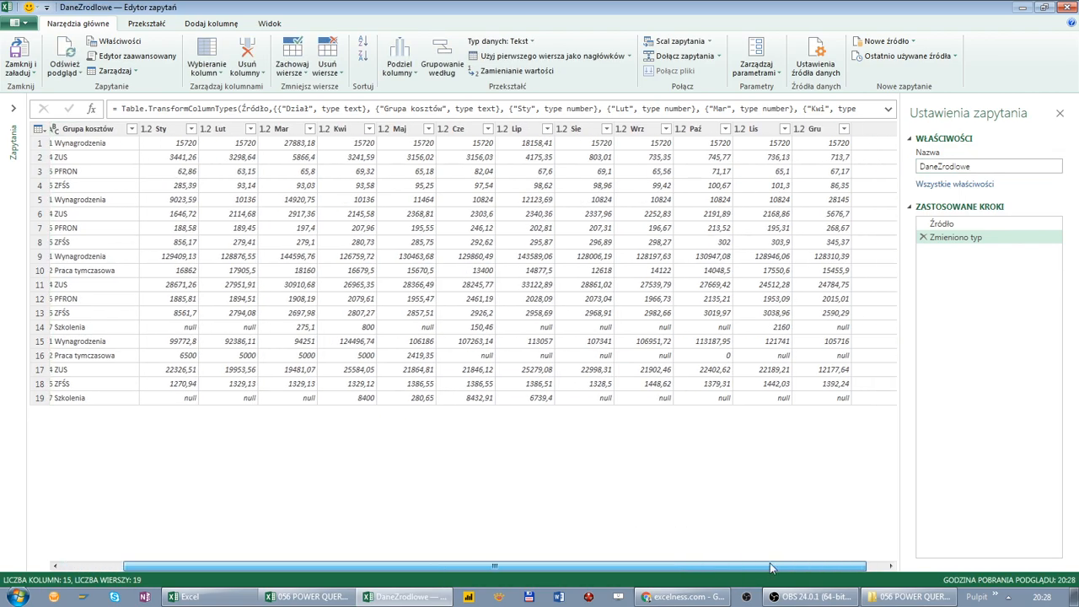
left_click(858, 131)
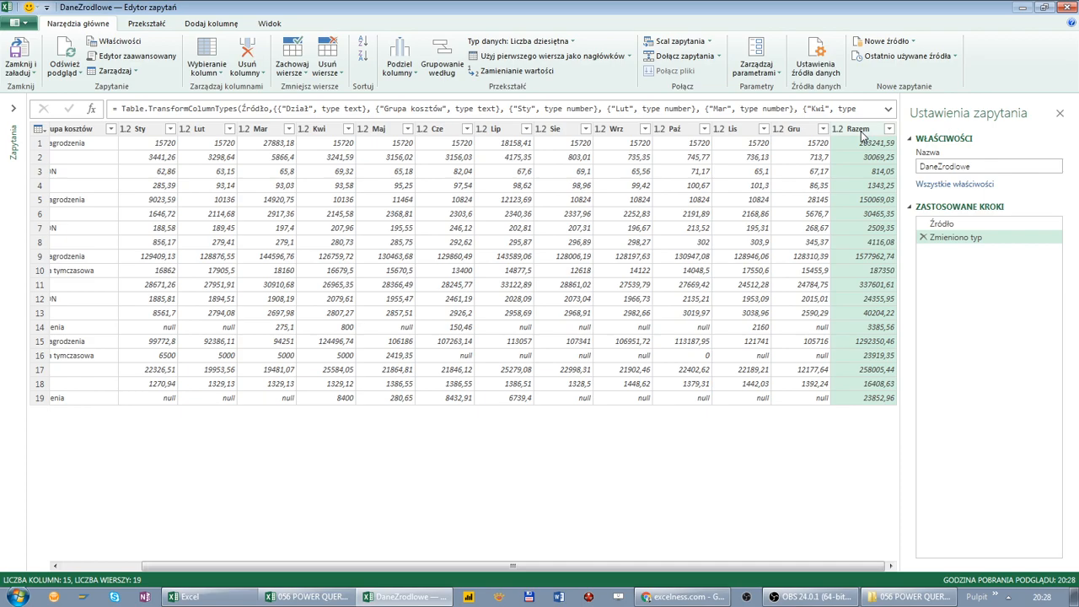
right_click(858, 131)
left_click(890, 160)
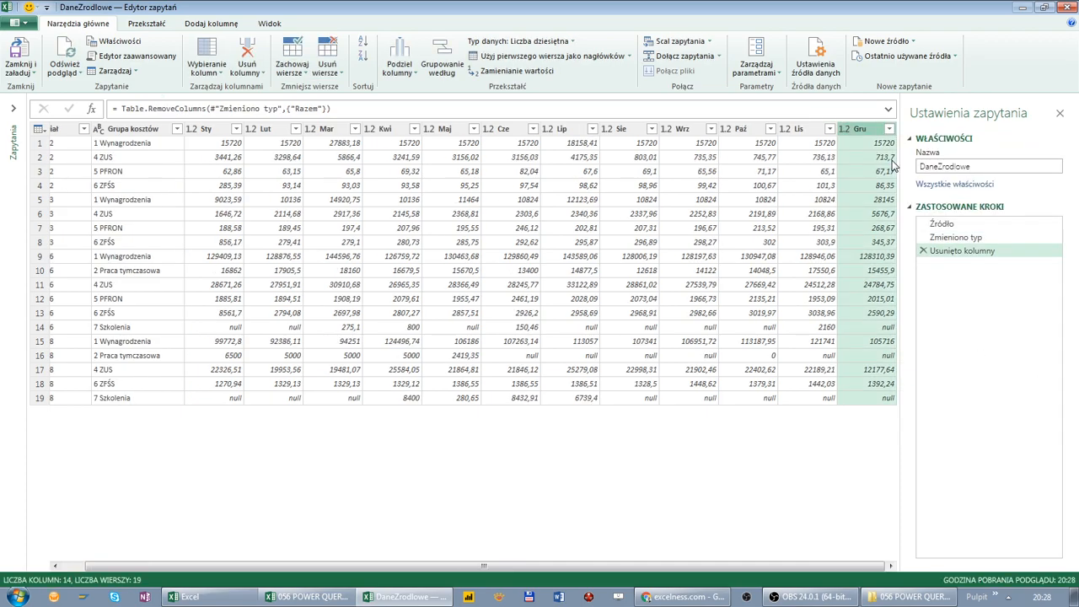
- Replace null values with 0 in all the month columns from Sty to Gru
left_click(225, 128)
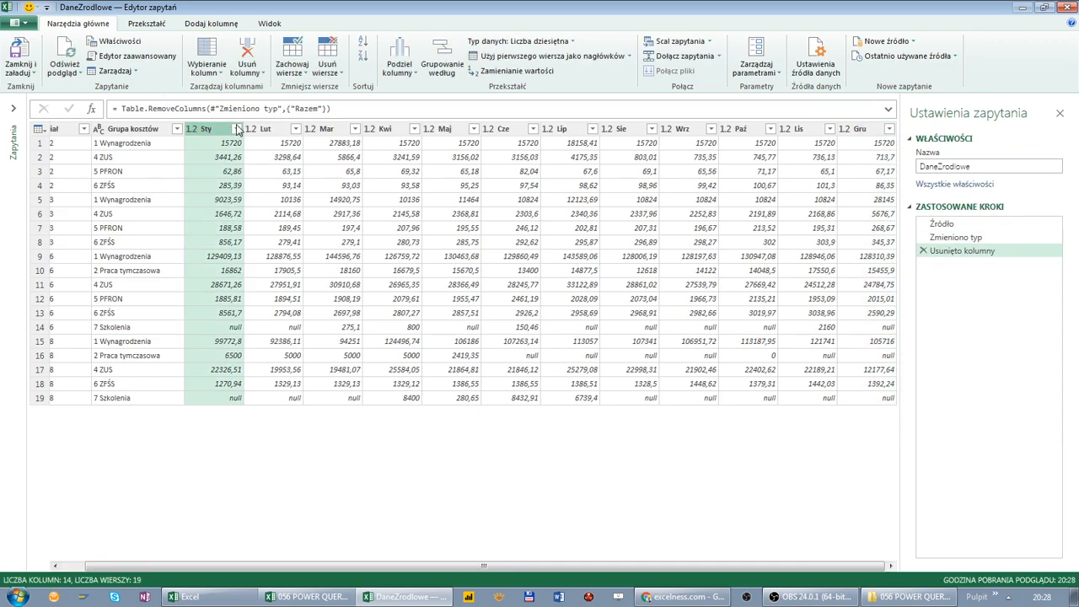
left_click(868, 133, "shift")
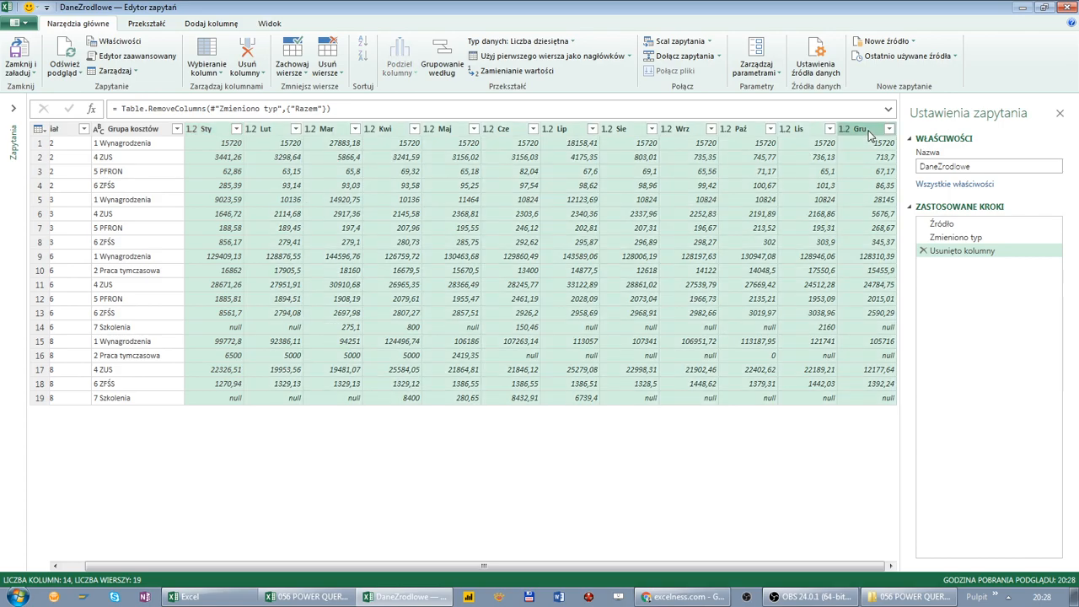
left_click(156, 25)
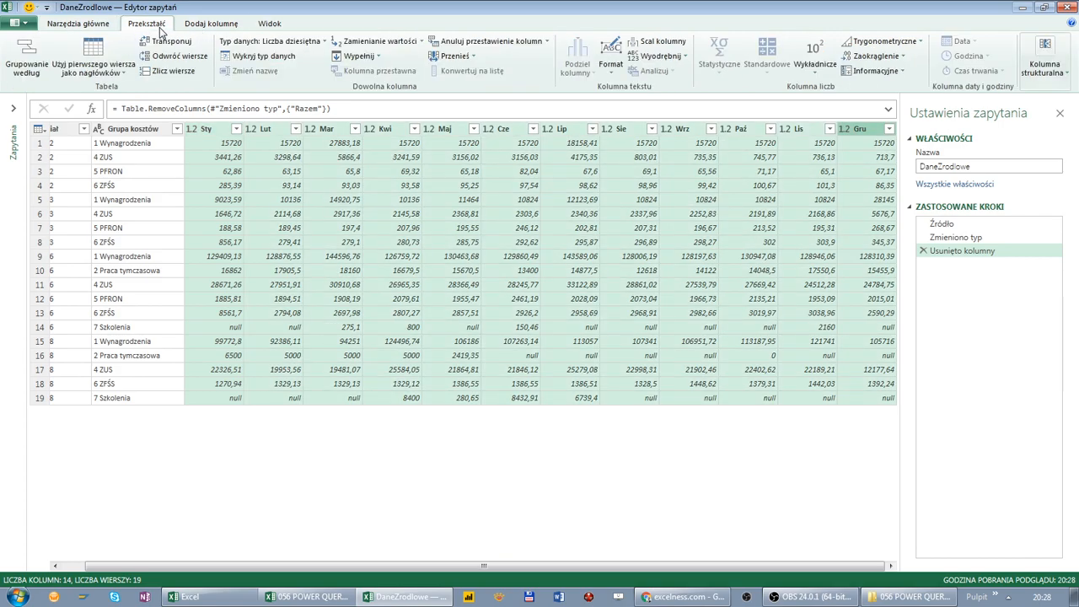
left_click(367, 43)
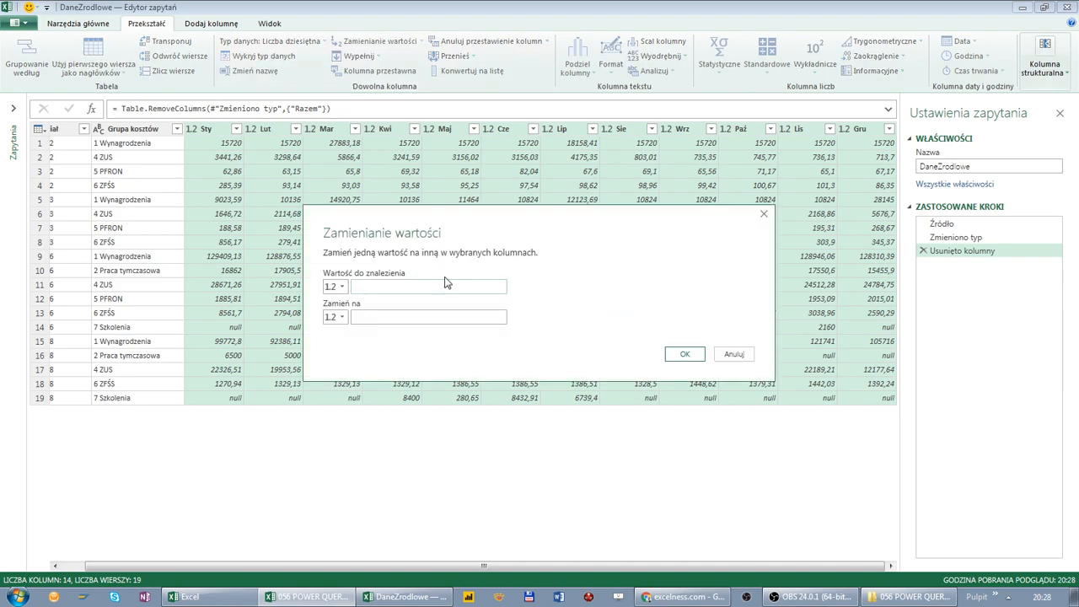
type("null")
left_click(394, 315)
left_click(683, 353)
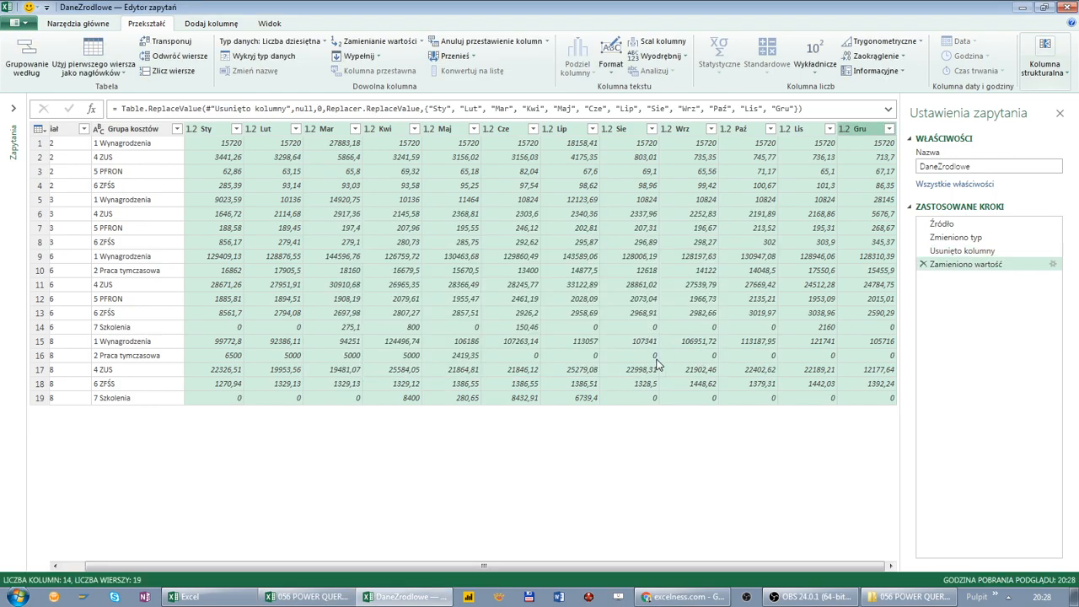
- Unpivot all columns other than Dział and Grupa kosztów so the months turn into rows
left_click_drag(658, 573, 526, 575)
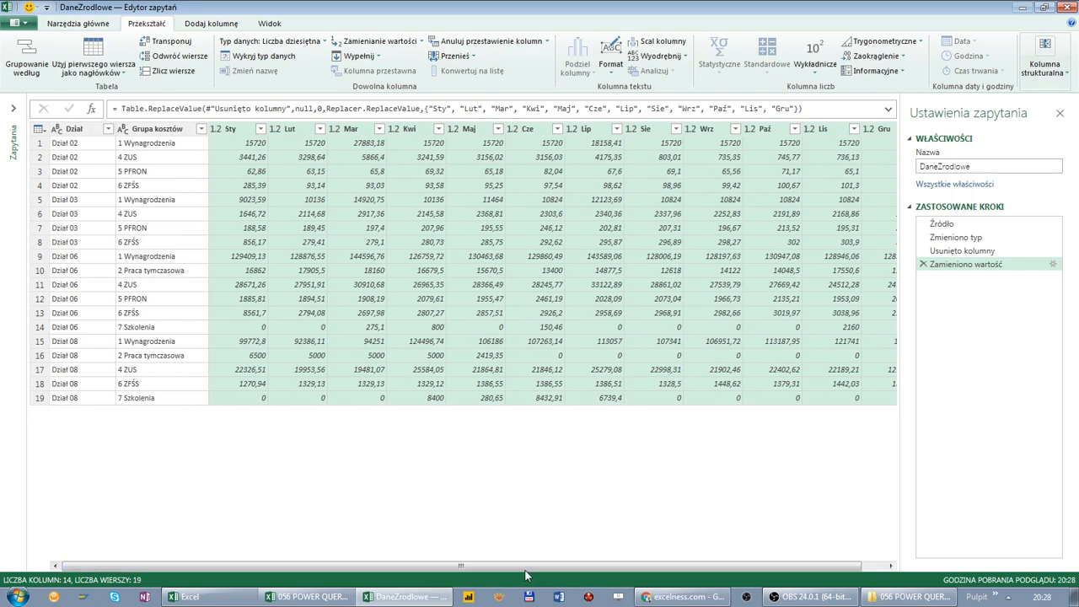
left_click(74, 129)
left_click(168, 128)
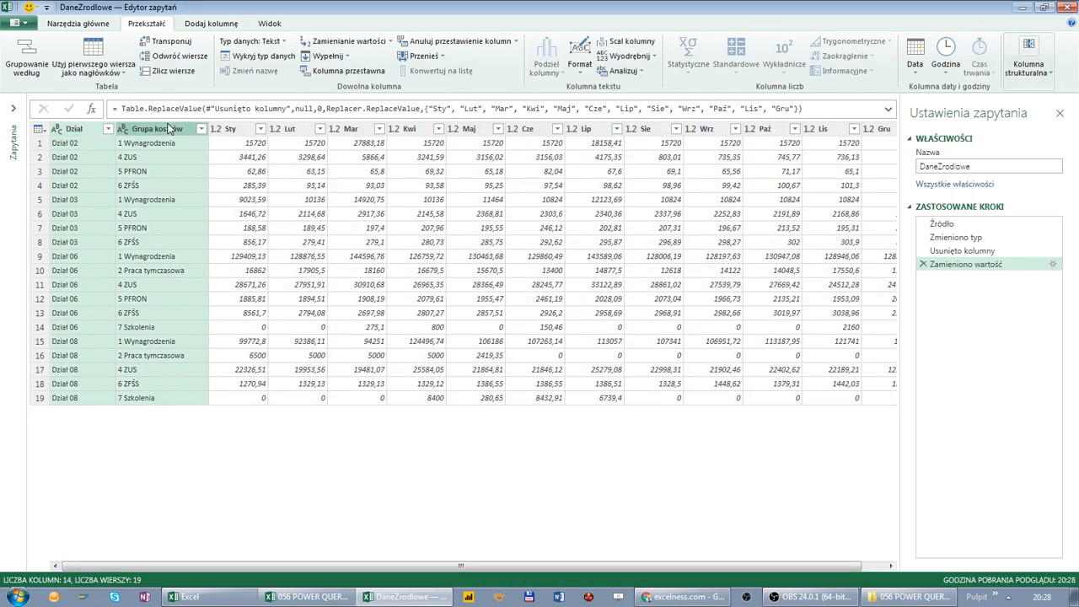
right_click(169, 128)
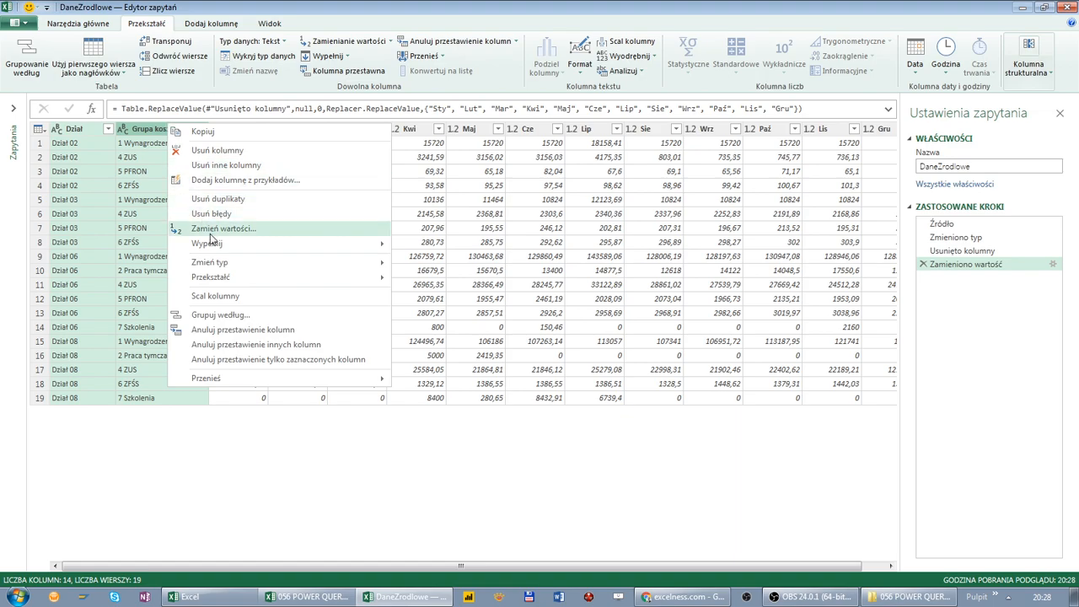
left_click(270, 346)
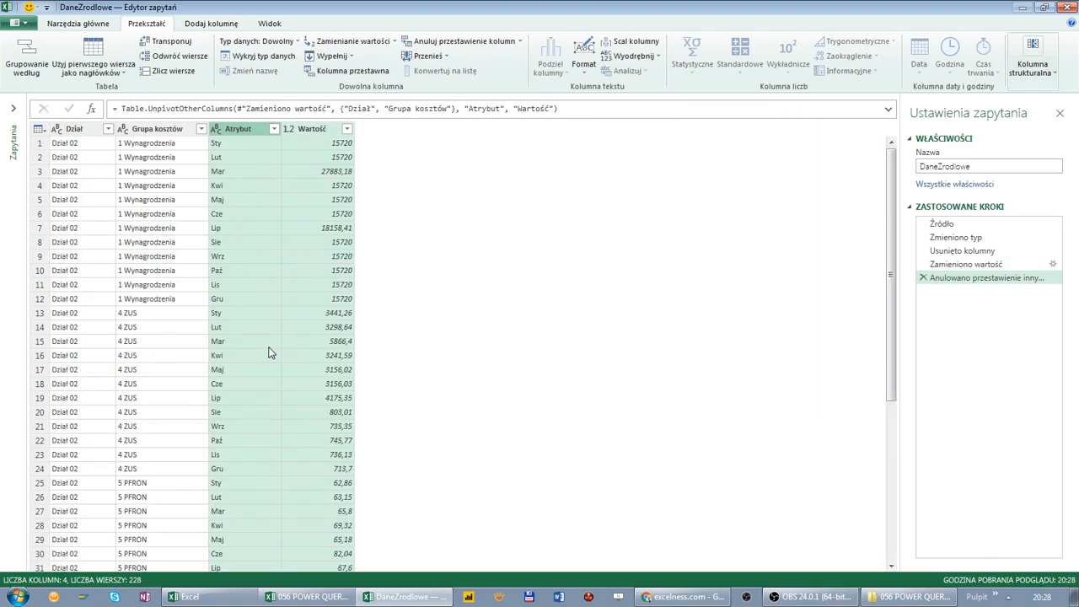
- Check the unpivoted rows and rename the Atrybut column as Miesiąc
left_click(325, 373)
left_click_drag(893, 260, 893, 198)
left_click(337, 261)
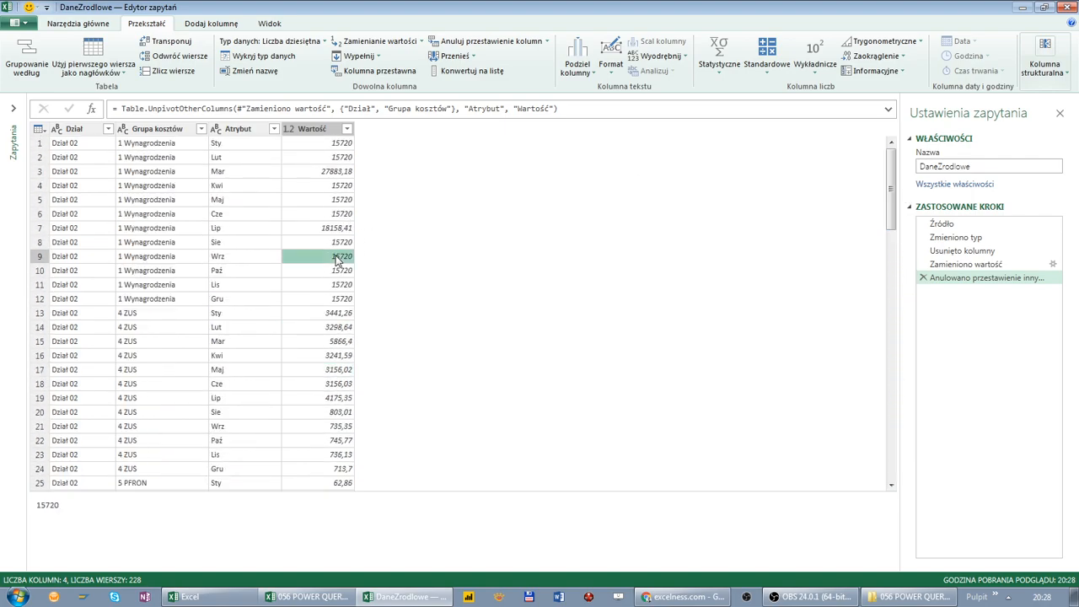
left_click(242, 133)
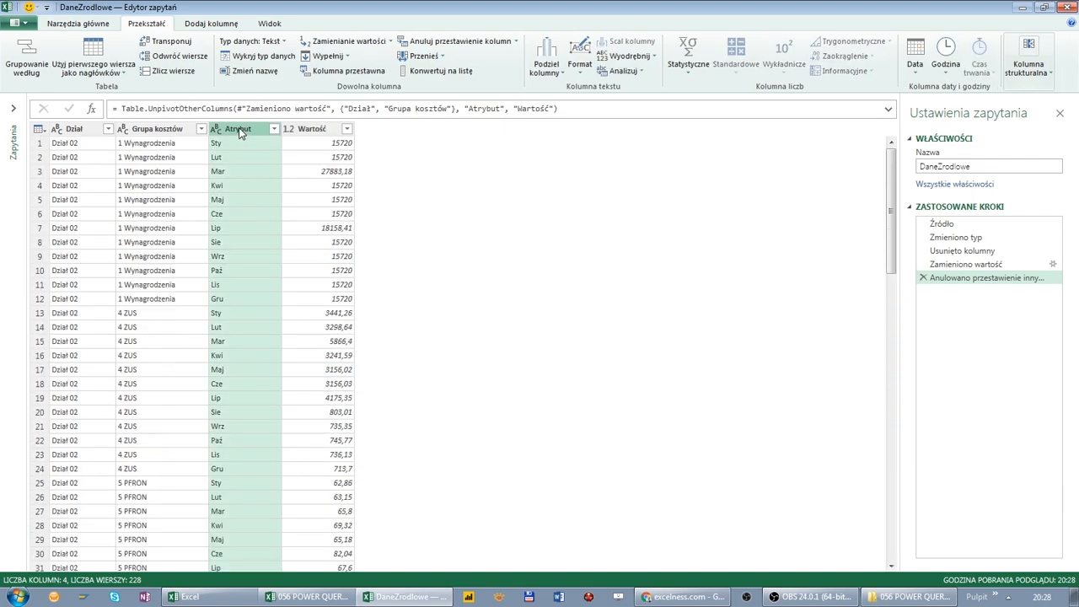
double_click(240, 131)
type("Miesiąc")
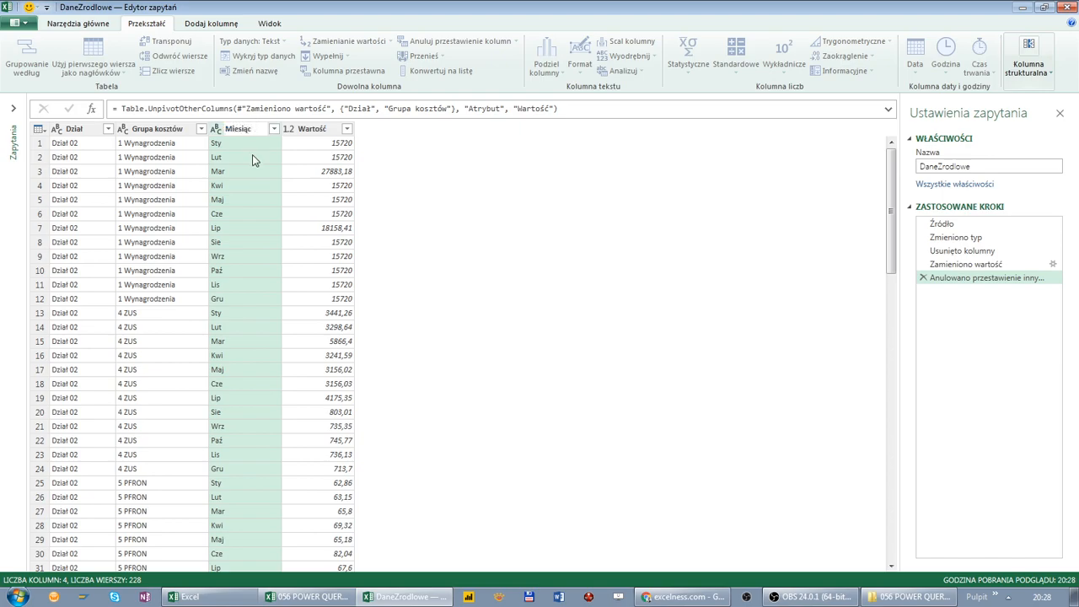
key("Return")
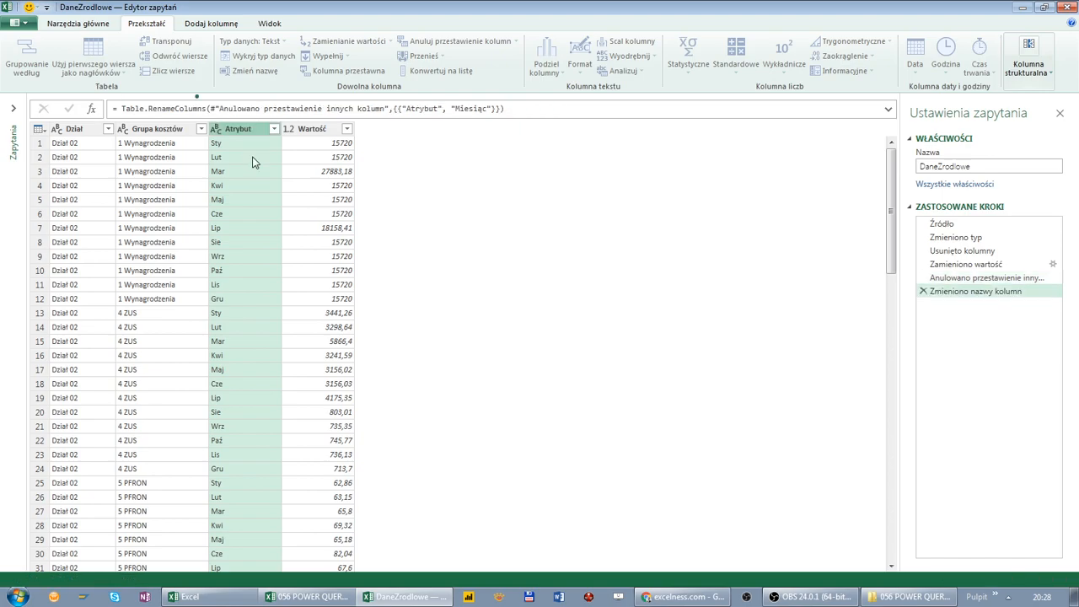
- Close the query editor, load the result into a new worksheet, and compare it with the START sheet
left_click(74, 24)
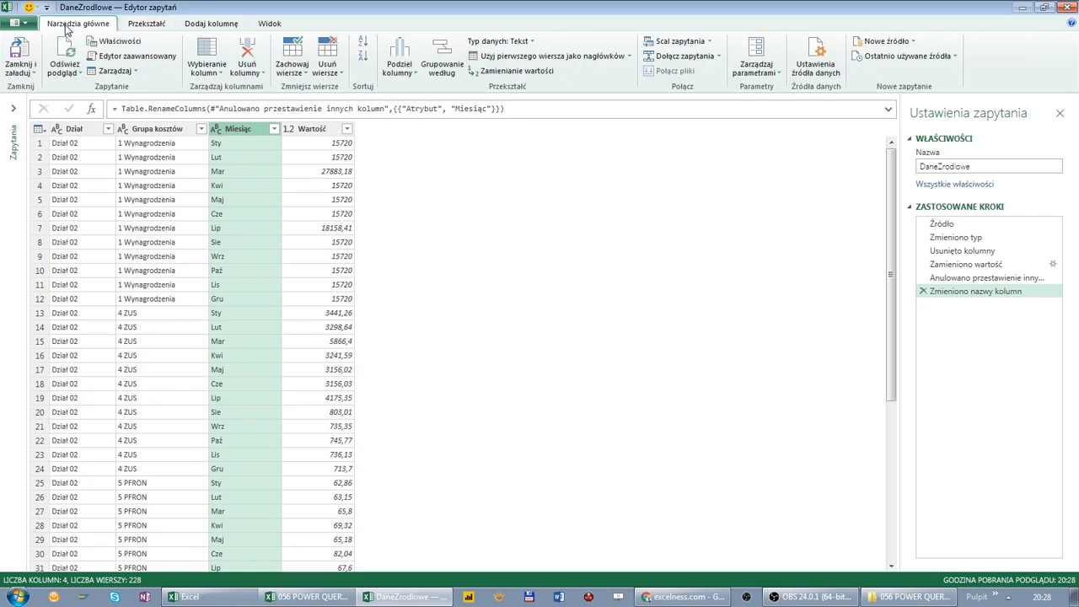
left_click(21, 50)
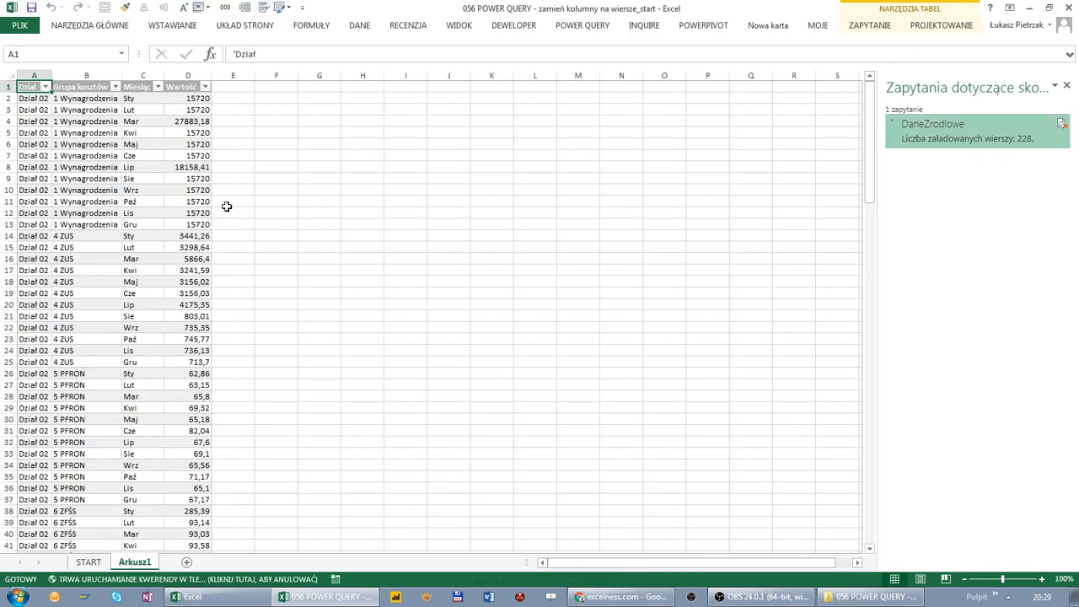
left_click(88, 562)
left_click(131, 564)
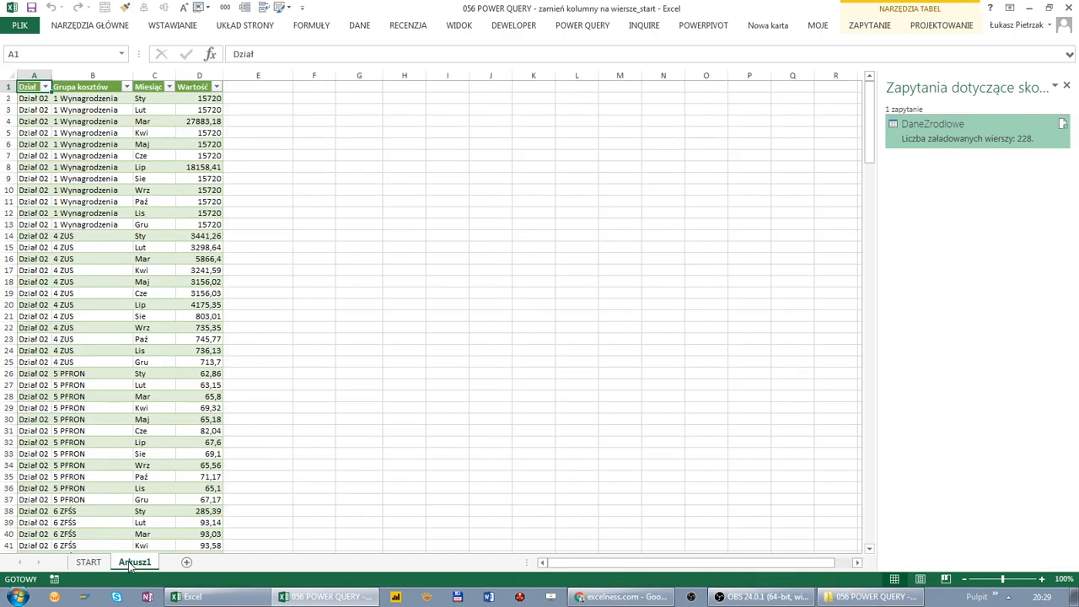
- Format all values in the Wartość column of the loaded table as złoty currency without decimal places
left_click(91, 177)
left_click(206, 99)
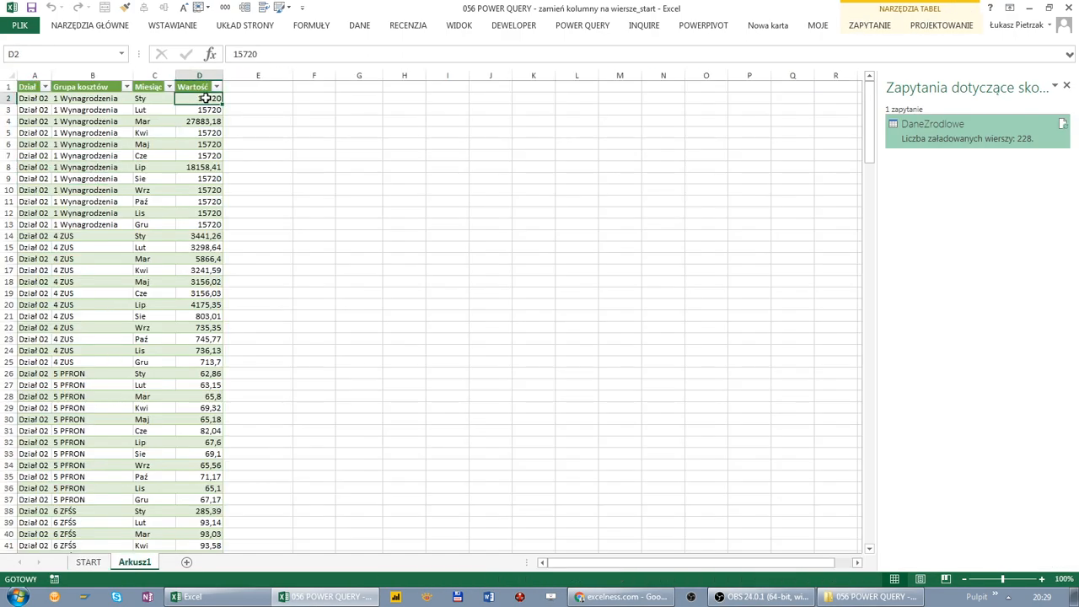
key("ctrl+shift+Down")
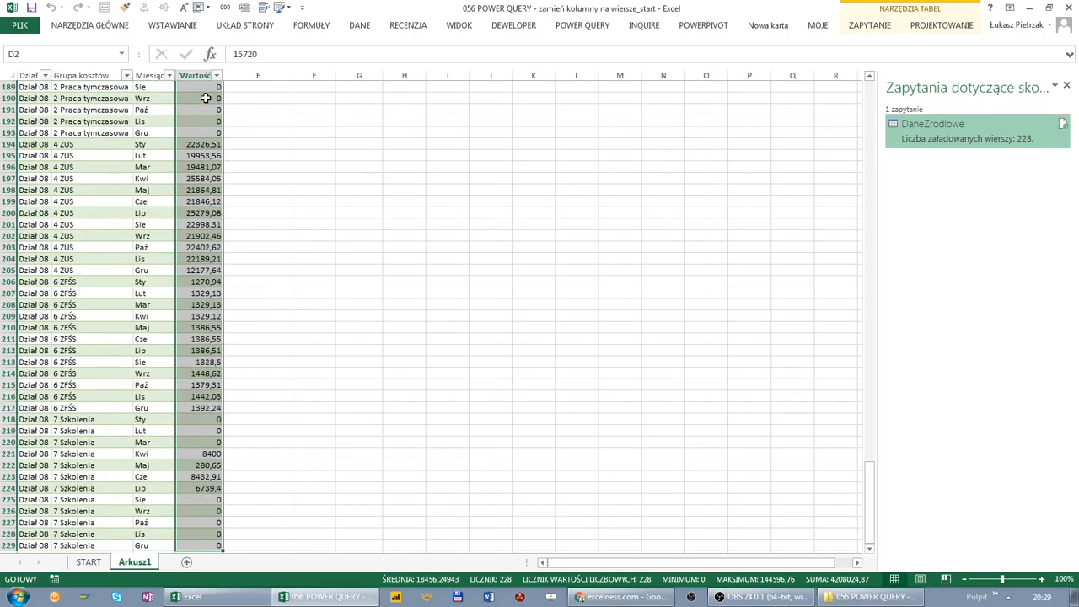
key("ctrl+shift+4")
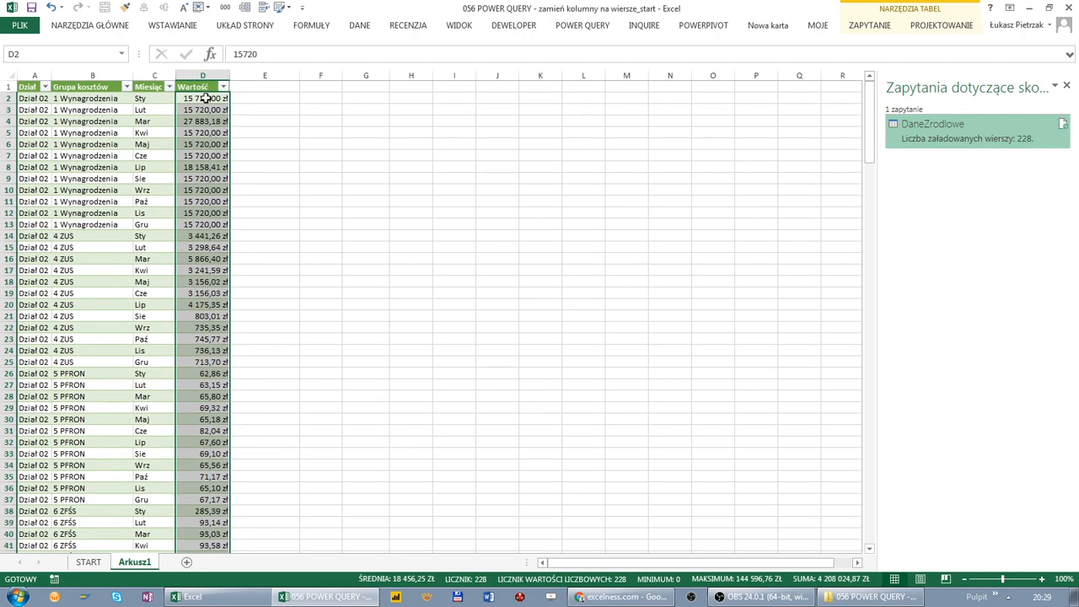
left_click(106, 28)
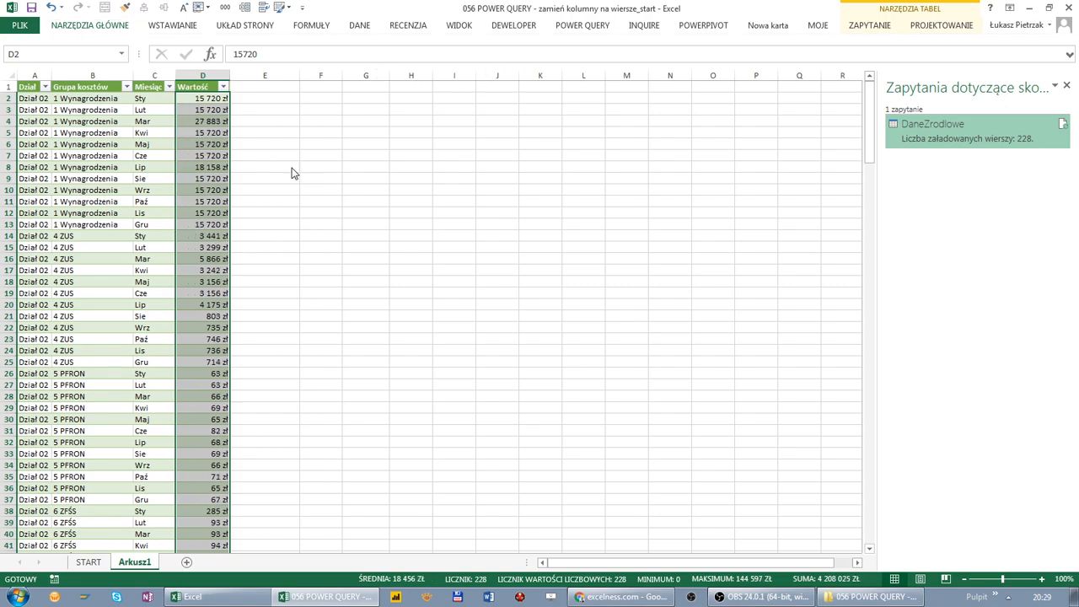
- Reopen the DaneZrodlowe query for editing and extract only the text after the space delimiter in the Grupa kosztów column
left_click(217, 131)
left_click(93, 100)
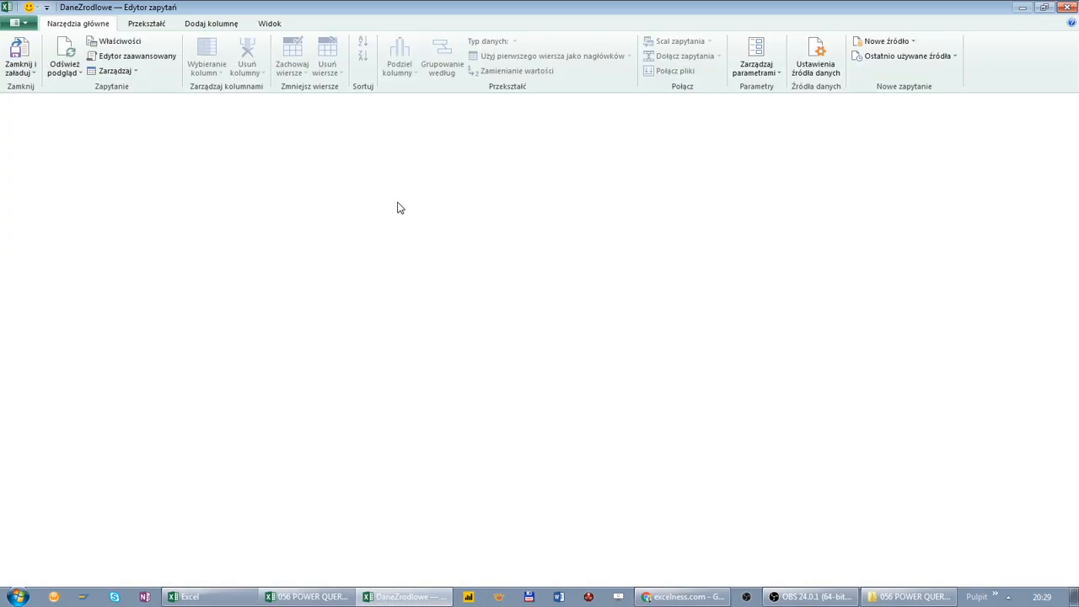
left_click(166, 130)
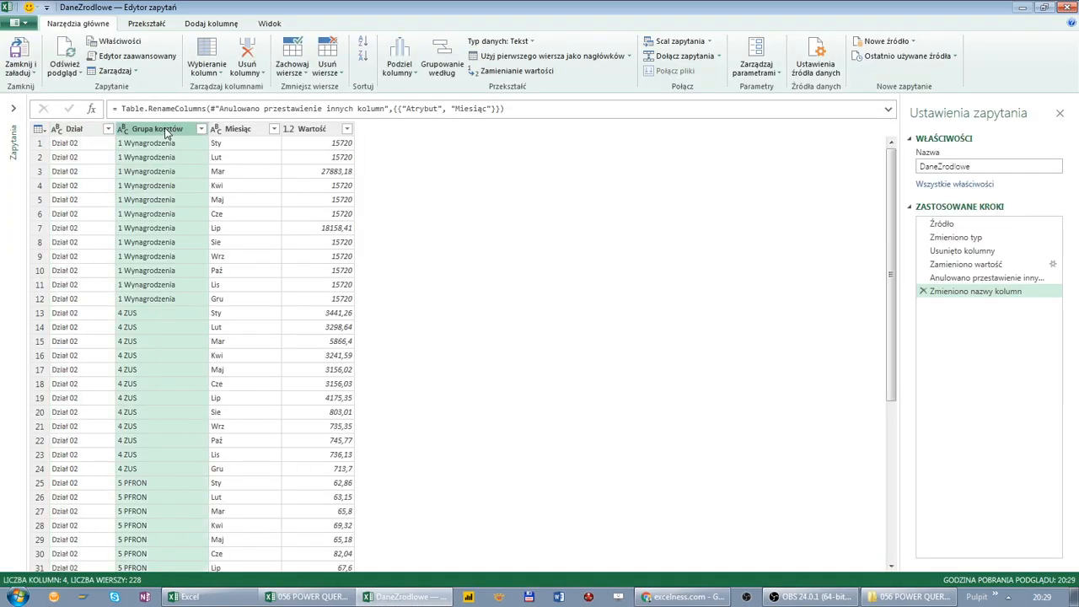
left_click(157, 23)
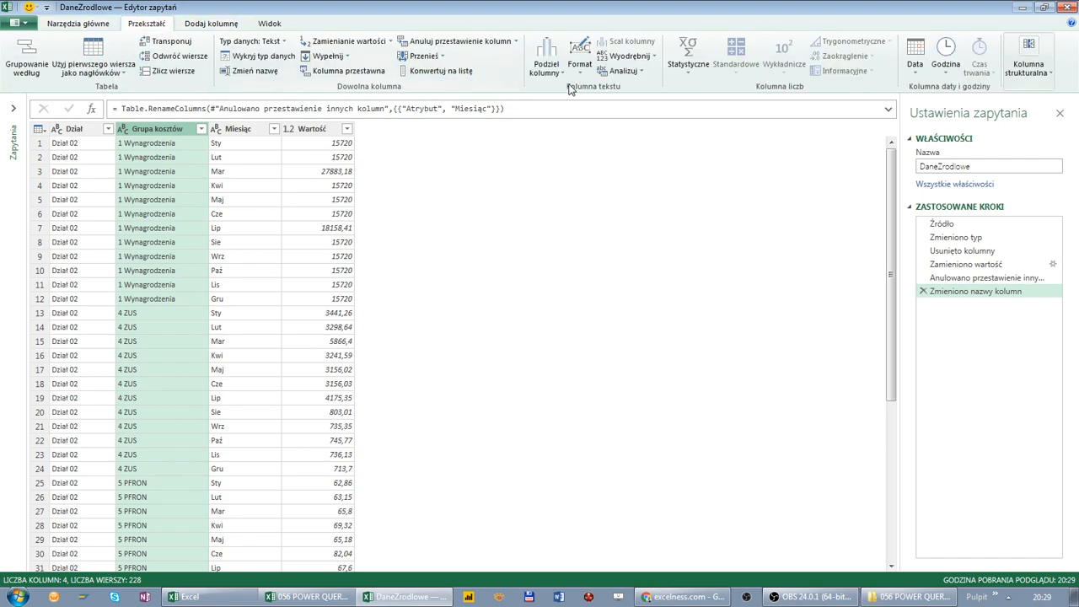
left_click(655, 58)
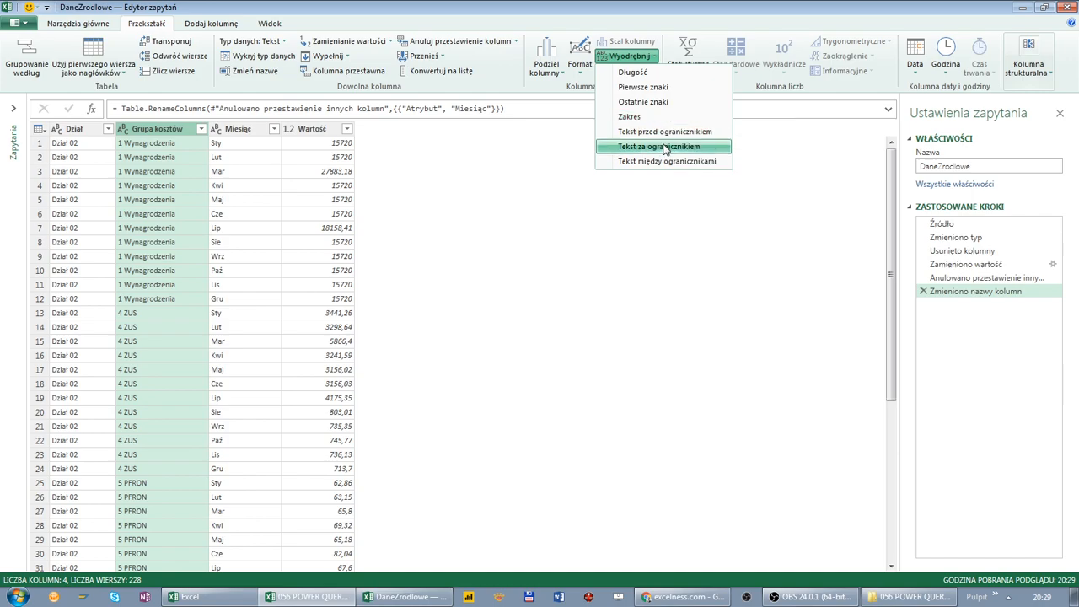
left_click(665, 149)
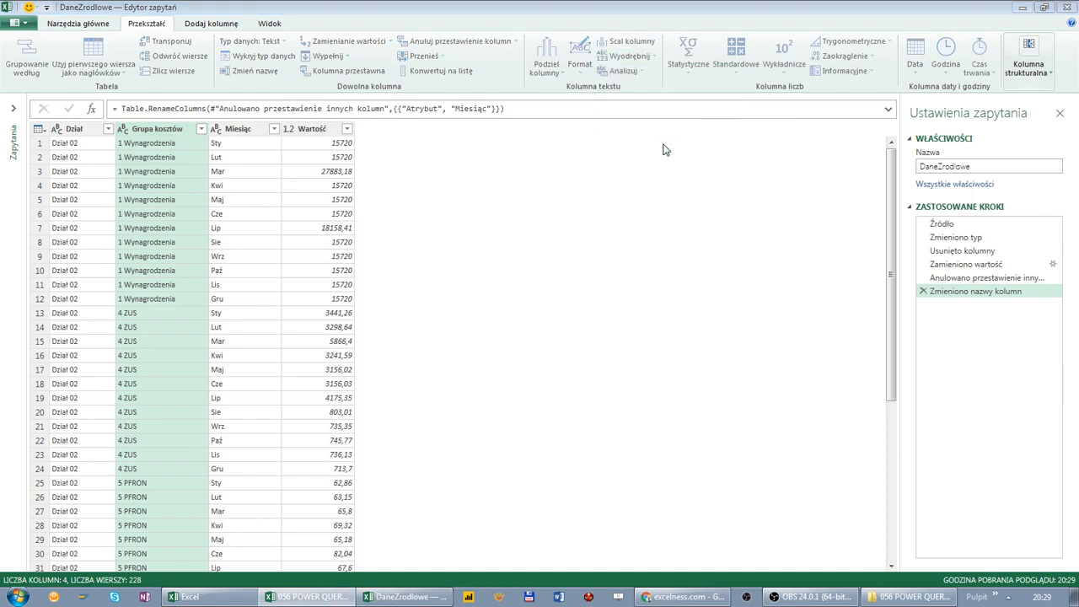
left_click(370, 289)
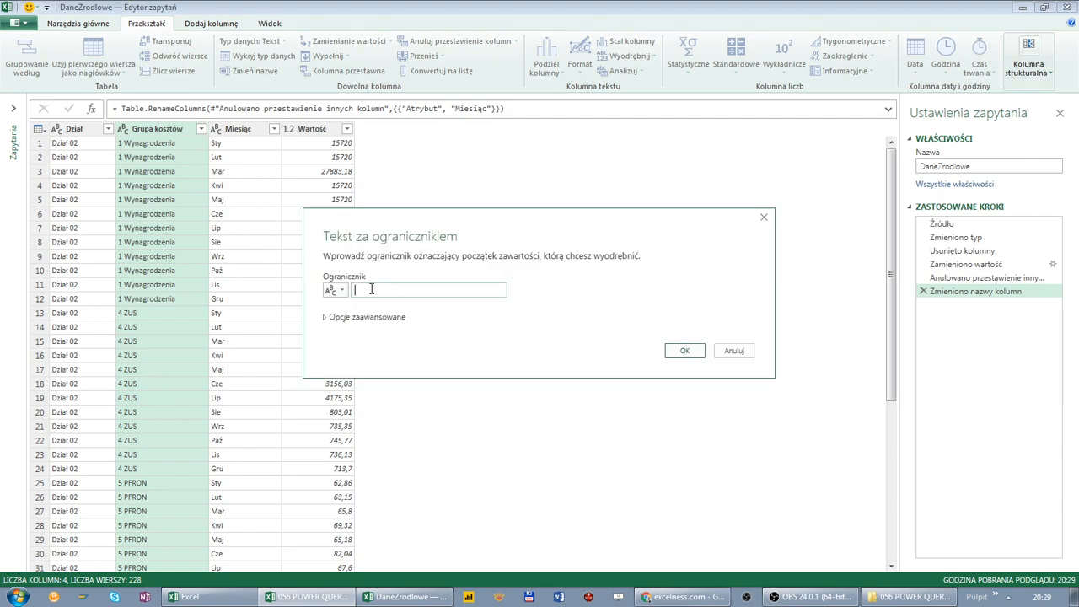
left_click(687, 351)
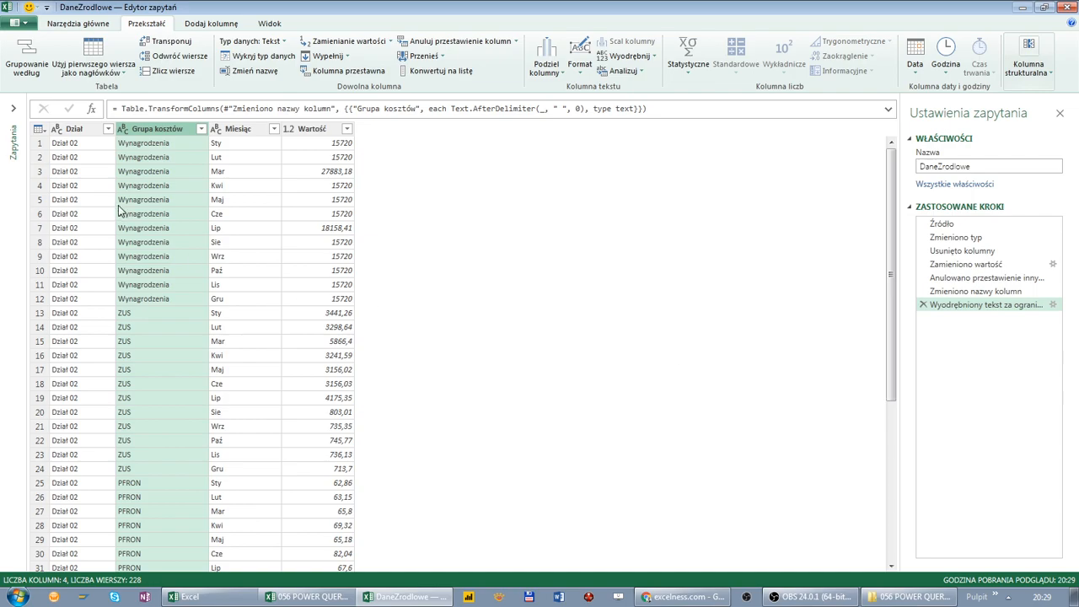
- Close the query editor and load the cleaned Grupa kosztów values into the worksheet table
left_click(175, 188)
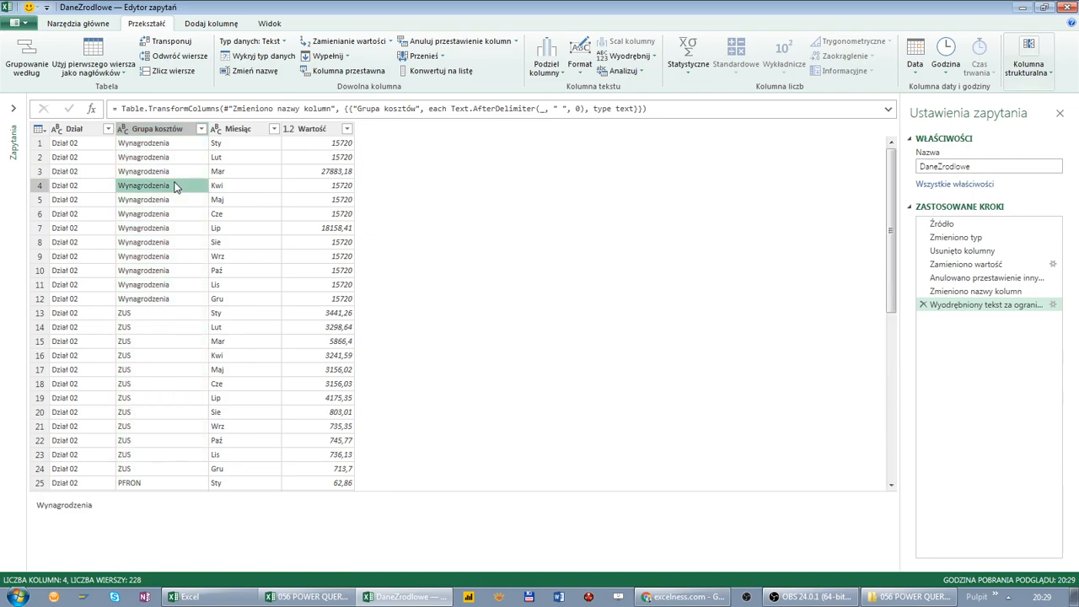
left_click(67, 28)
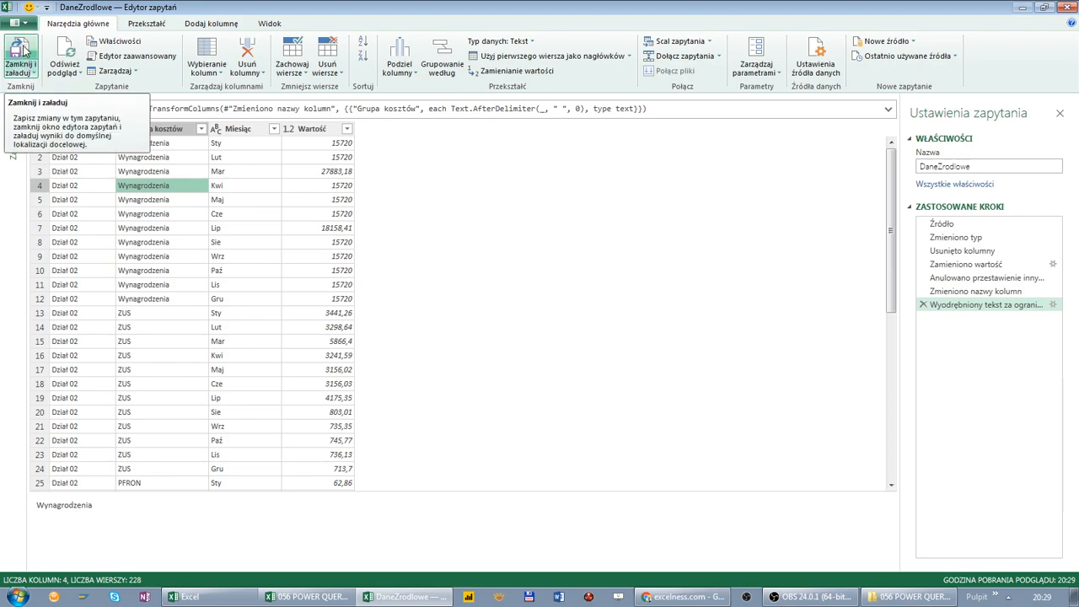
left_click(24, 51)
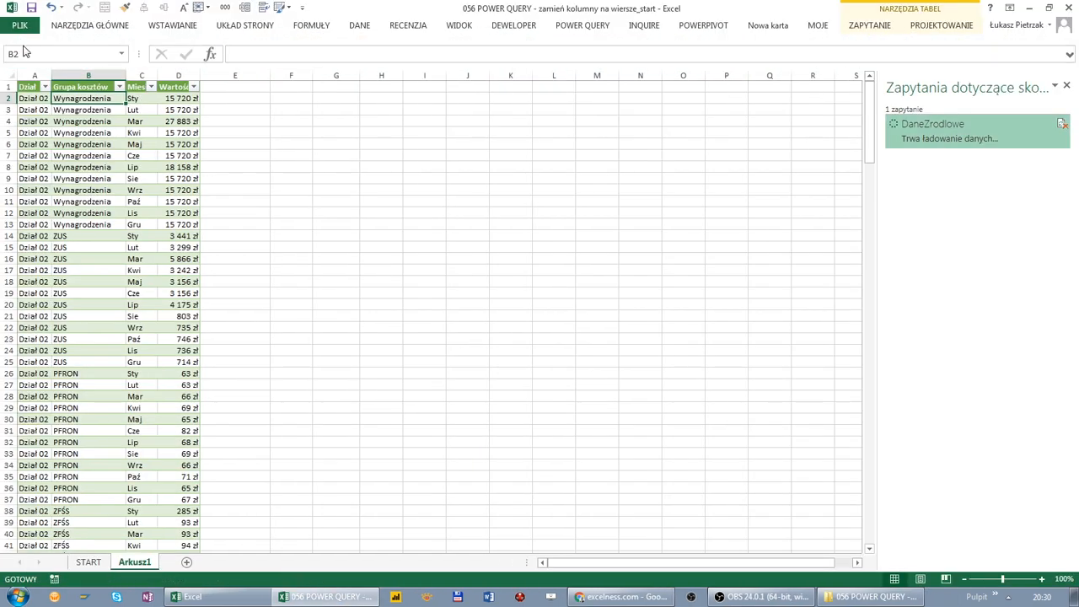
- Create a pivot table from the whole DaneZrodlowe table, placed on the existing sheet at cell F2
left_click(30, 86)
key("ctrl+shift+Right")
key("ctrl+shift+Down")
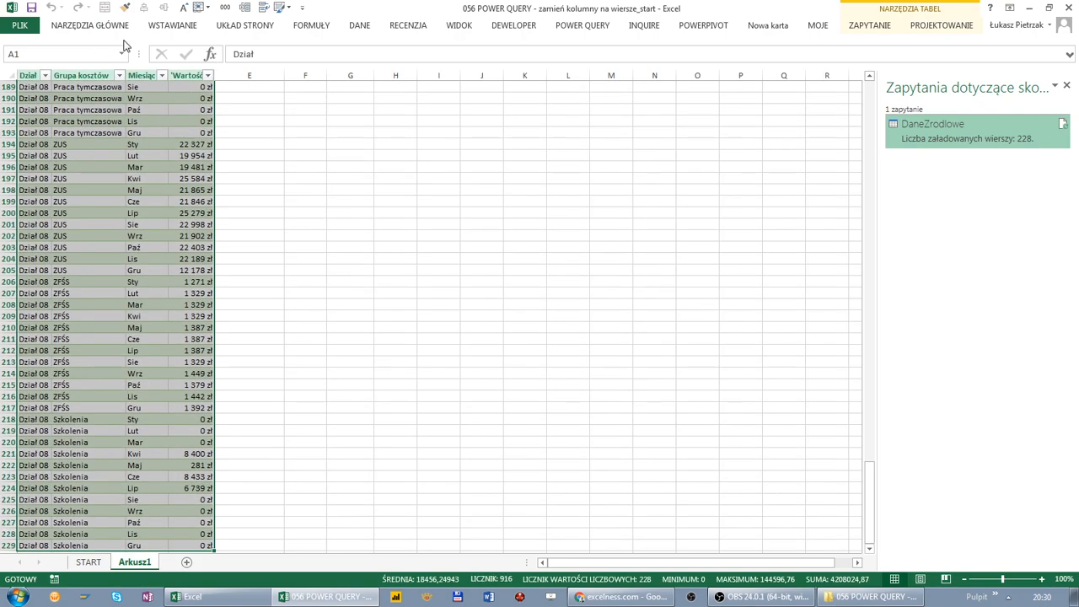
key("alt+n")
key("v")
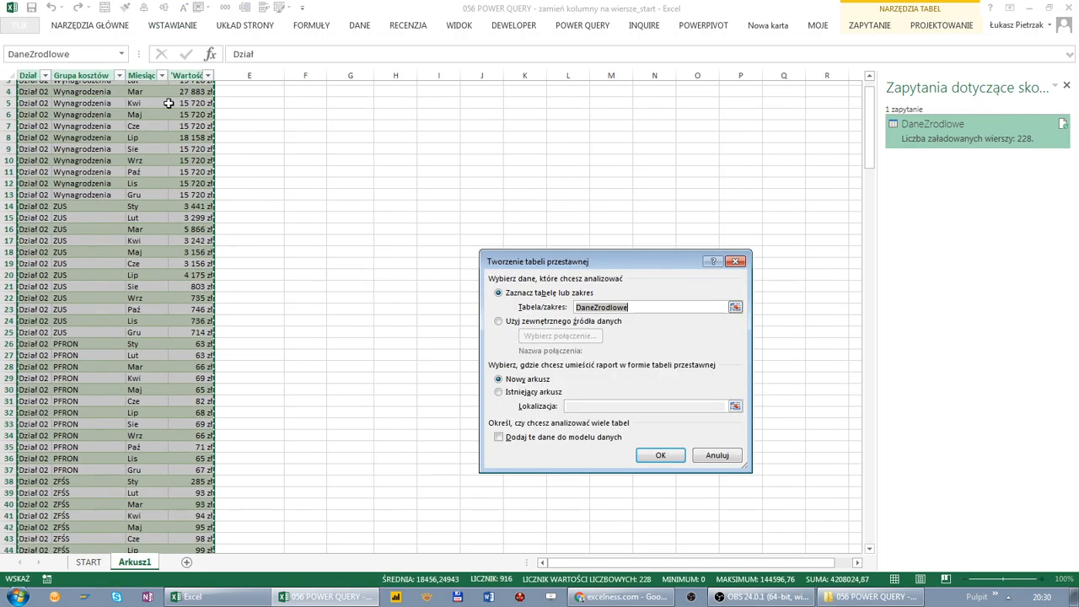
left_click(558, 393)
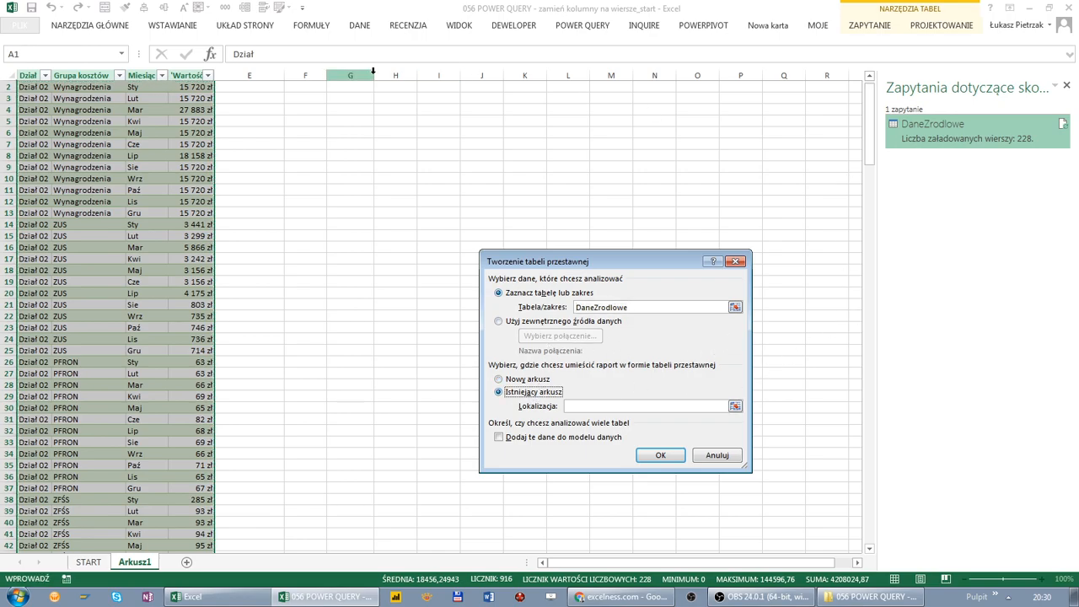
left_click(325, 88)
left_click(660, 455)
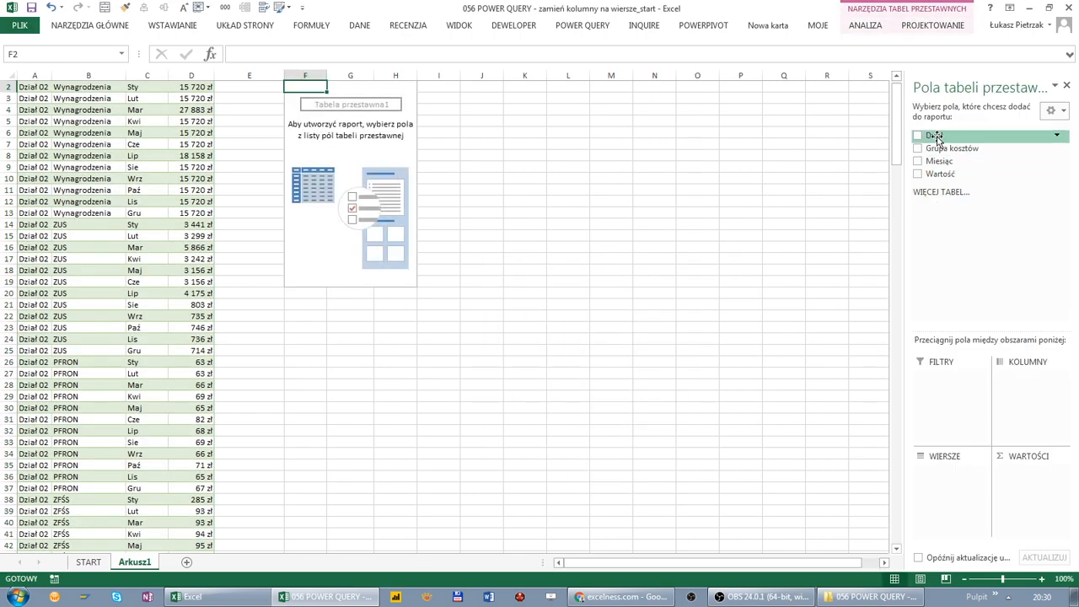
- Lay out the pivot table with Miesiąc as rows, Dział and Grupa kosztów as filters, and the sum of Wartość as values
left_click_drag(939, 161, 947, 376)
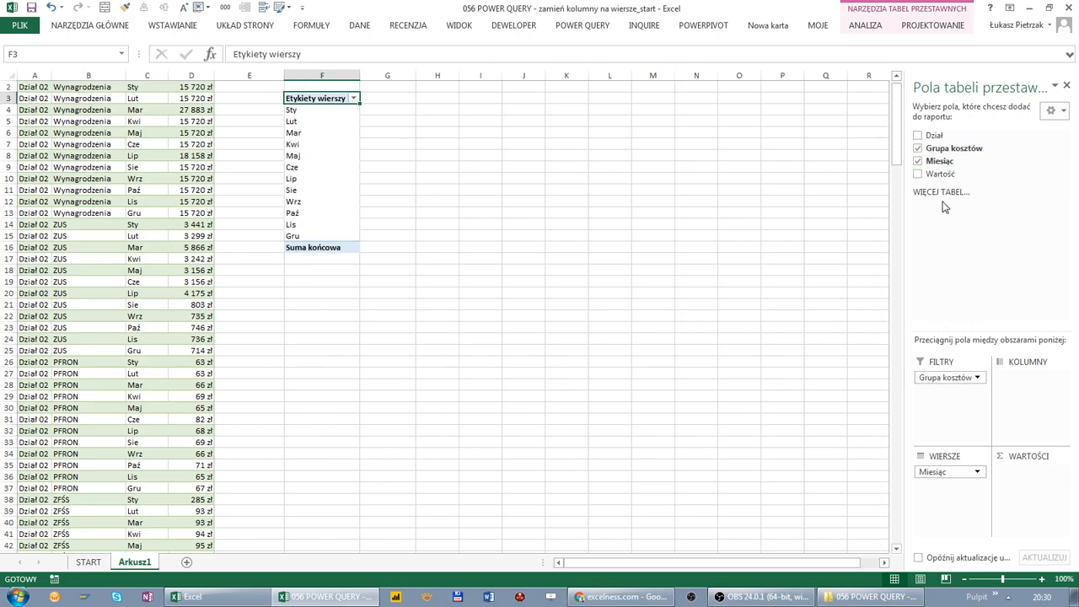
left_click_drag(933, 135, 947, 377)
left_click_drag(939, 174, 1033, 474)
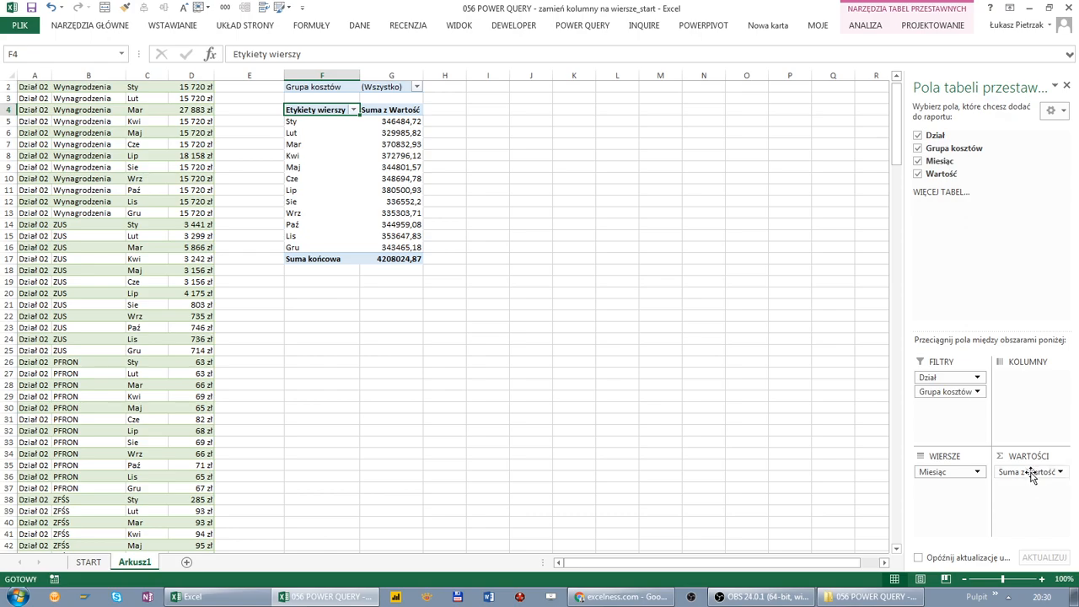
- Format the pivot table's Suma z Wartość field as złoty currency with 0 decimal places
left_click(1033, 474)
left_click(986, 453)
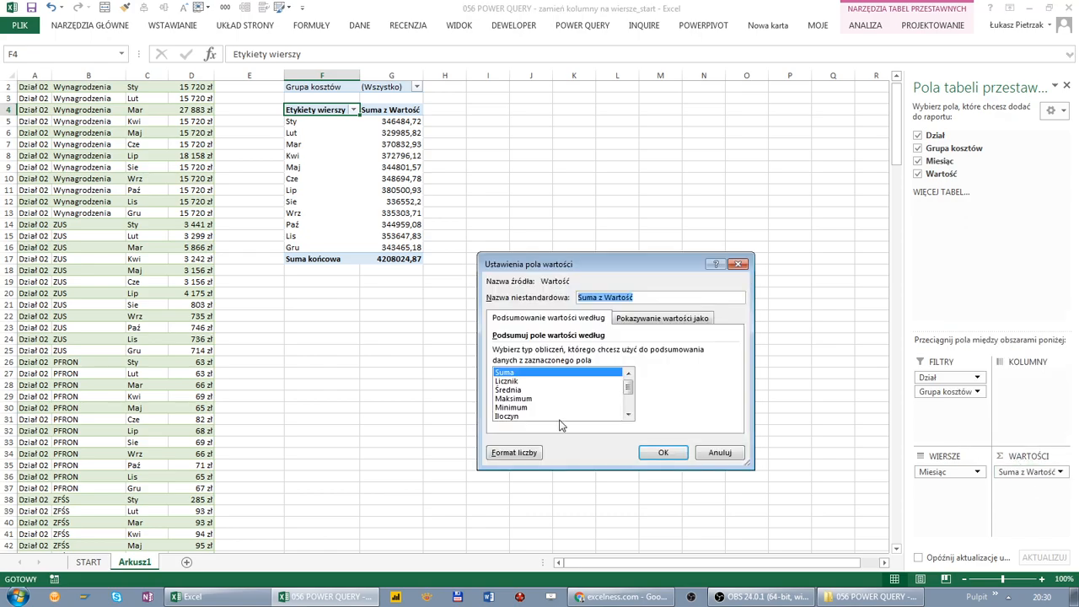
left_click(535, 455)
left_click(467, 274)
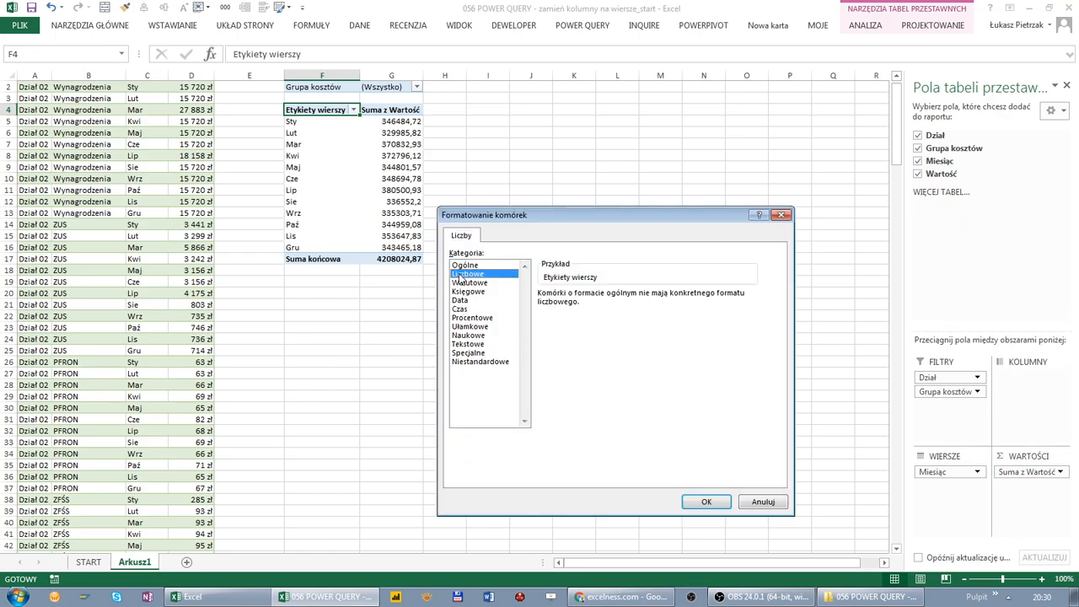
left_click(542, 310)
left_click(642, 299)
left_click(641, 298)
left_click(469, 283)
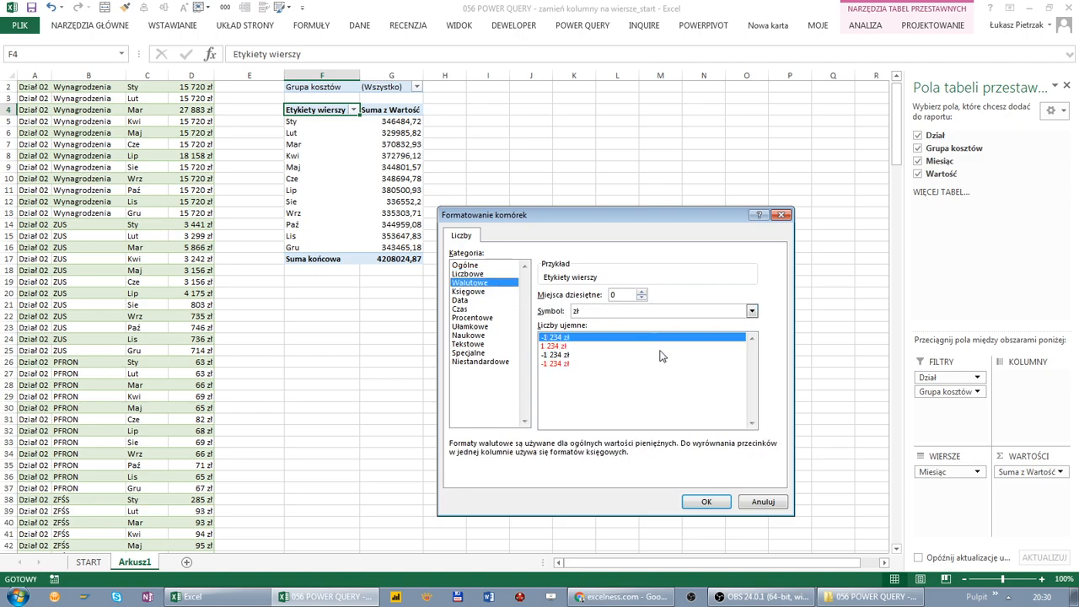
left_click(707, 502)
left_click(663, 453)
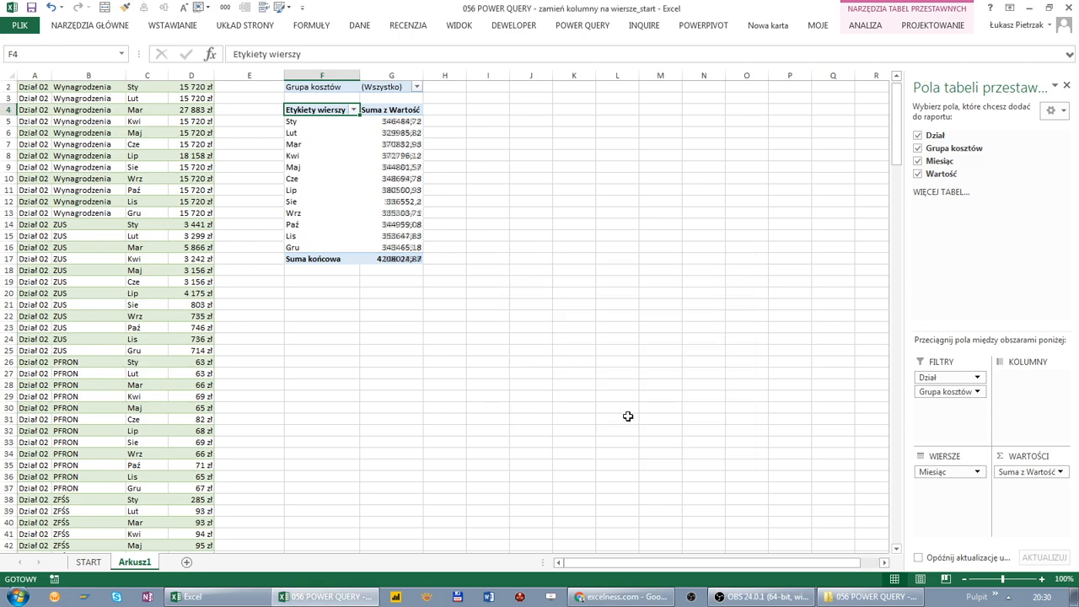
- Filter the pivot table's Grupa kosztów field to Wynagrodzenia
left_click(417, 87)
left_click(304, 161)
left_click(336, 257)
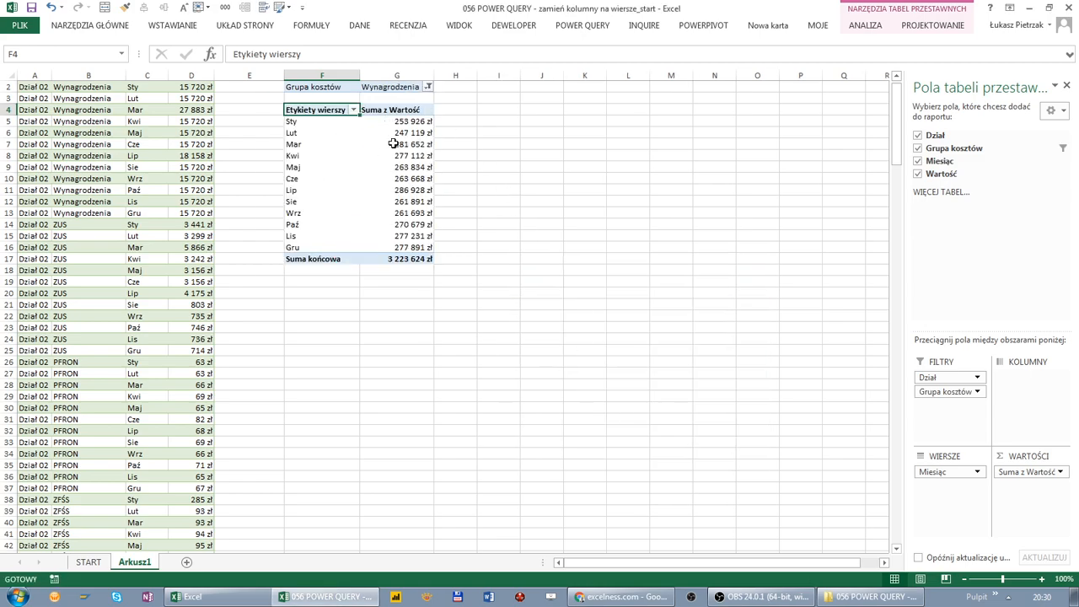
left_click(396, 178)
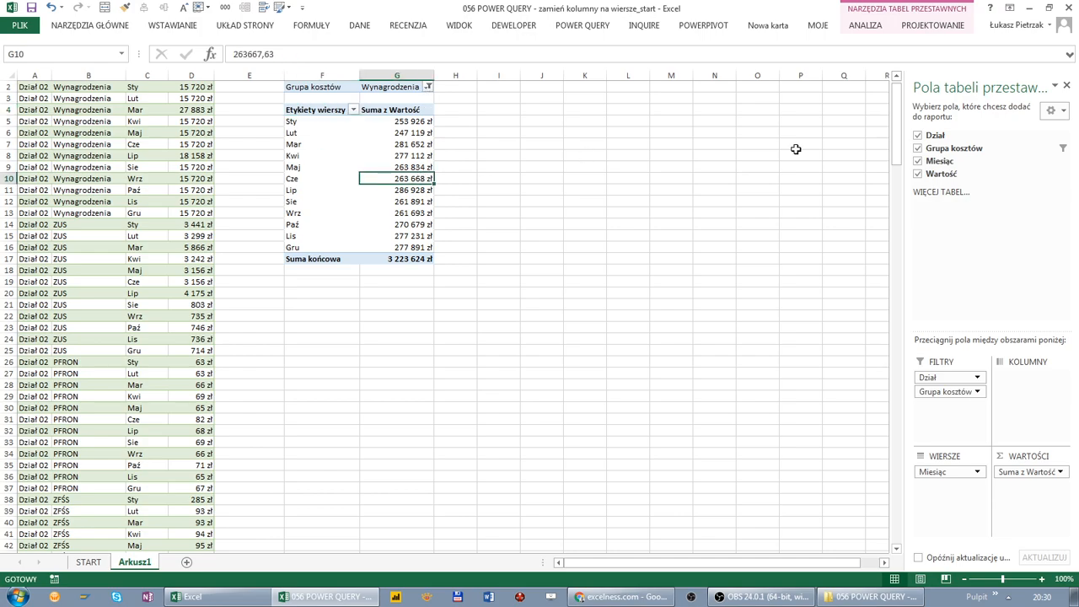
- Filter the pivot table's Dział field to Dział 06 and check its grand total
left_click_drag(896, 127, 896, 116)
left_click(428, 88)
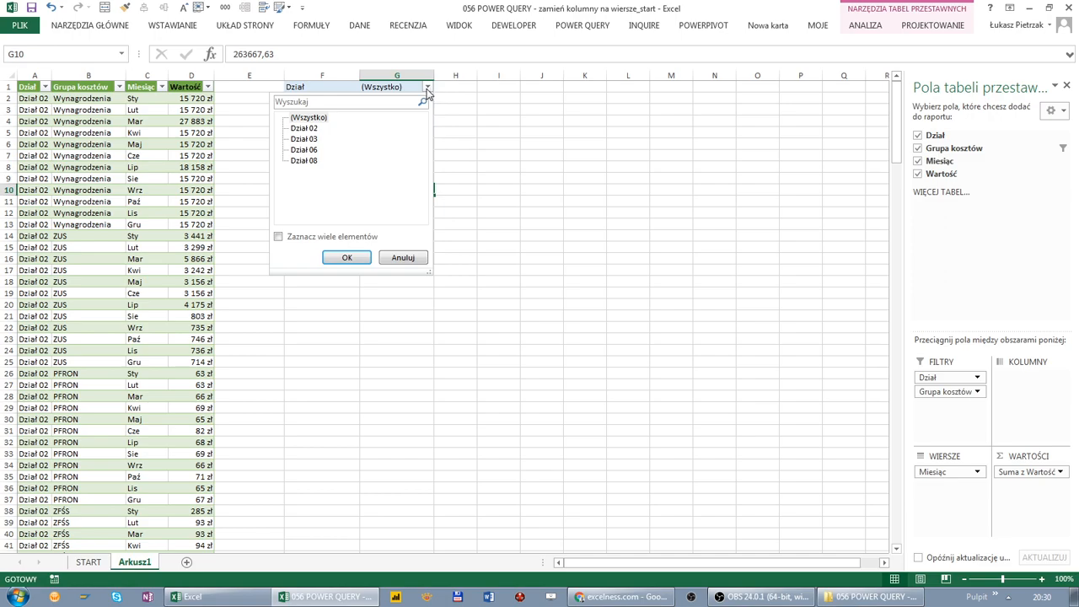
left_click(307, 150)
left_click(350, 258)
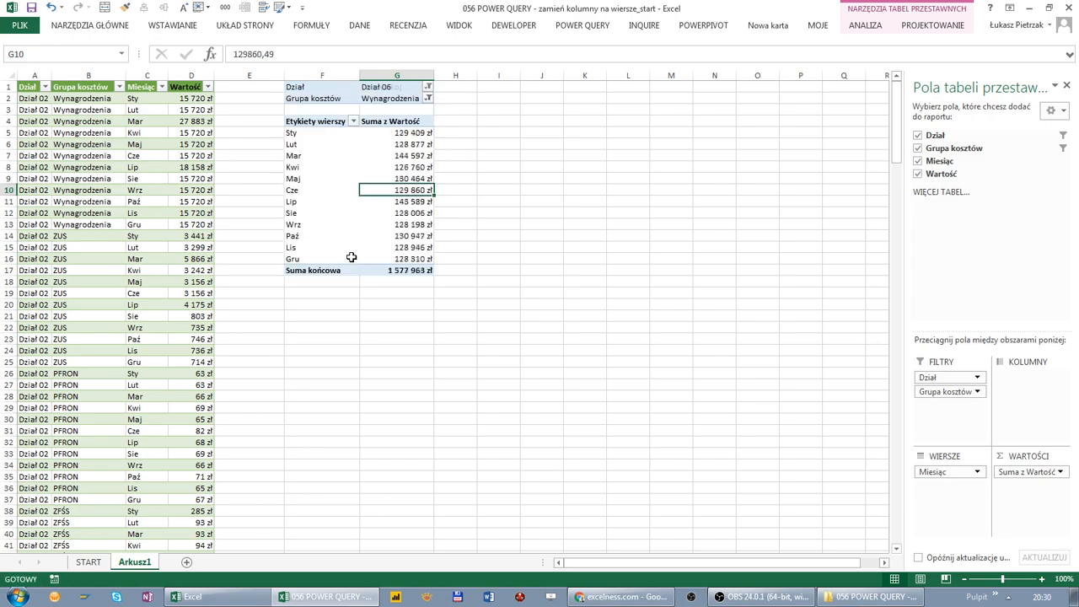
left_click(408, 239)
left_click(412, 270)
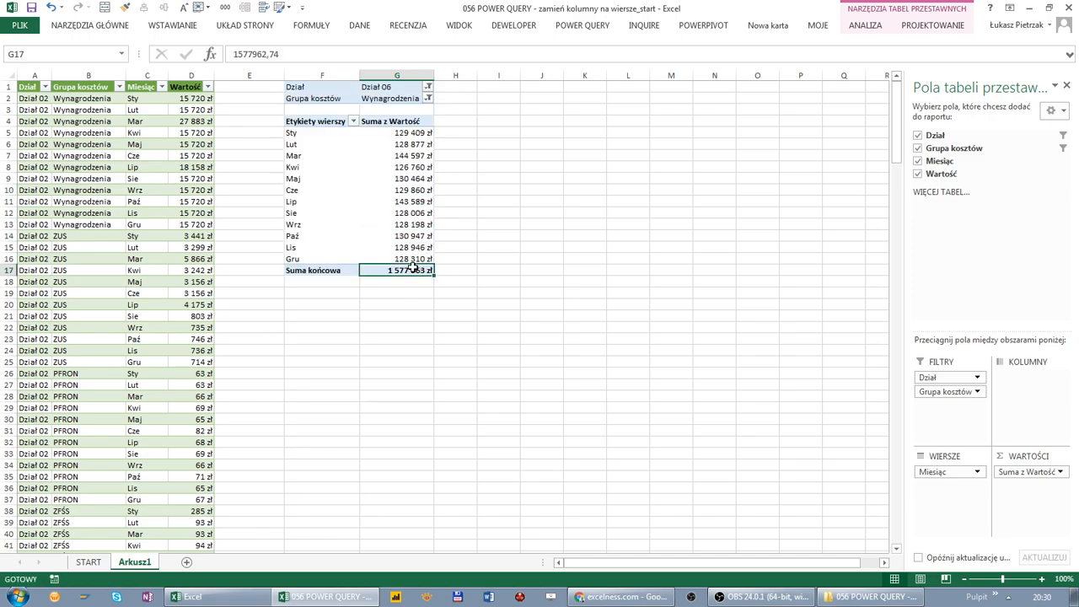
- Add a new row below the source table on the START sheet with Dział 06 and cost group 1 Wynagrodzenia
left_click(89, 562)
left_click(66, 412)
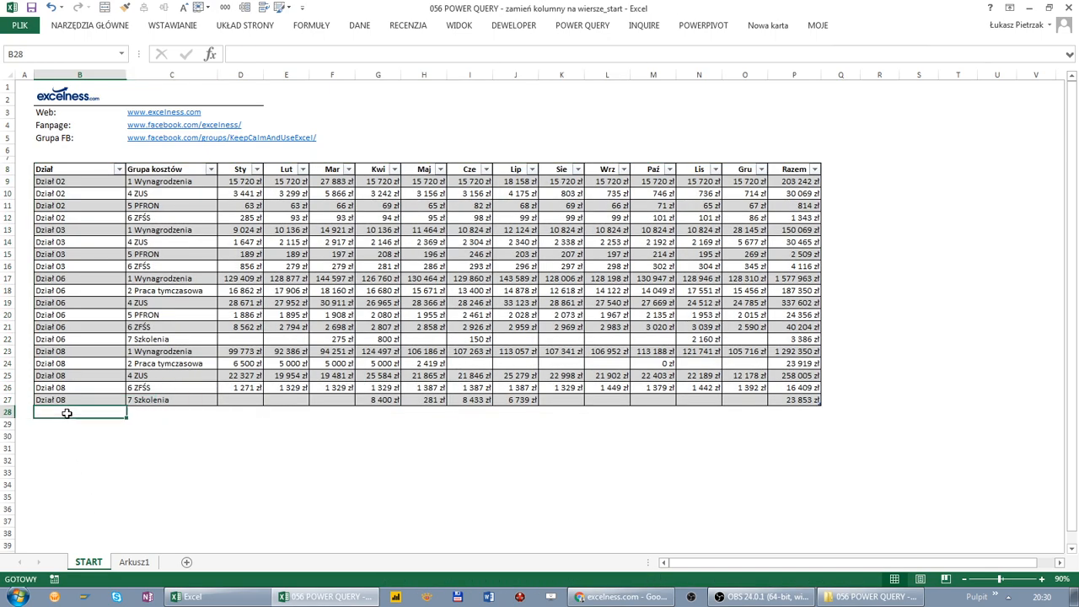
type("Dział")
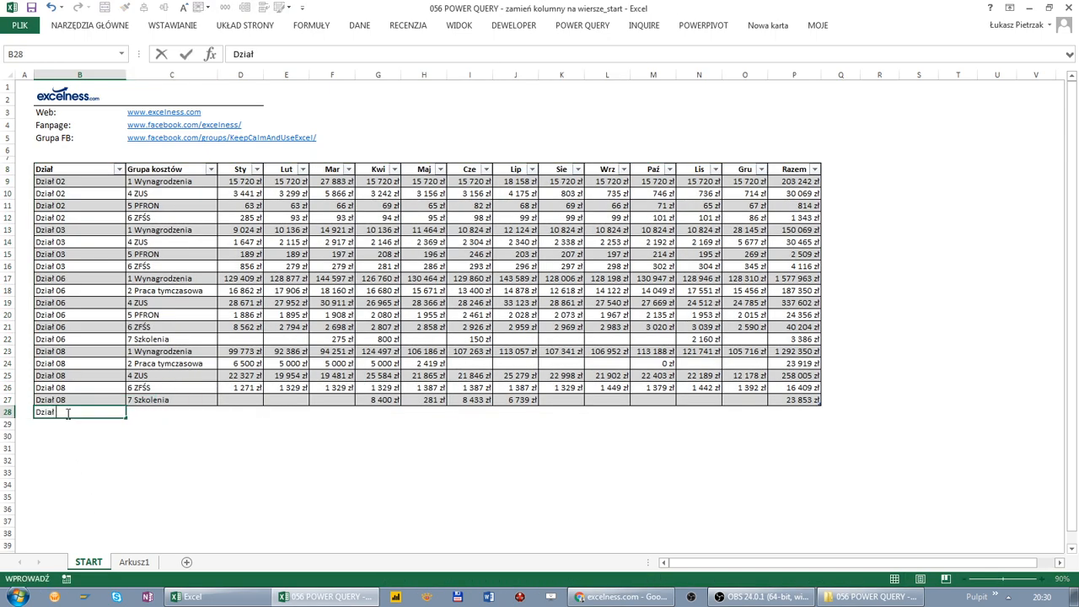
type(" 08")
key("Tab")
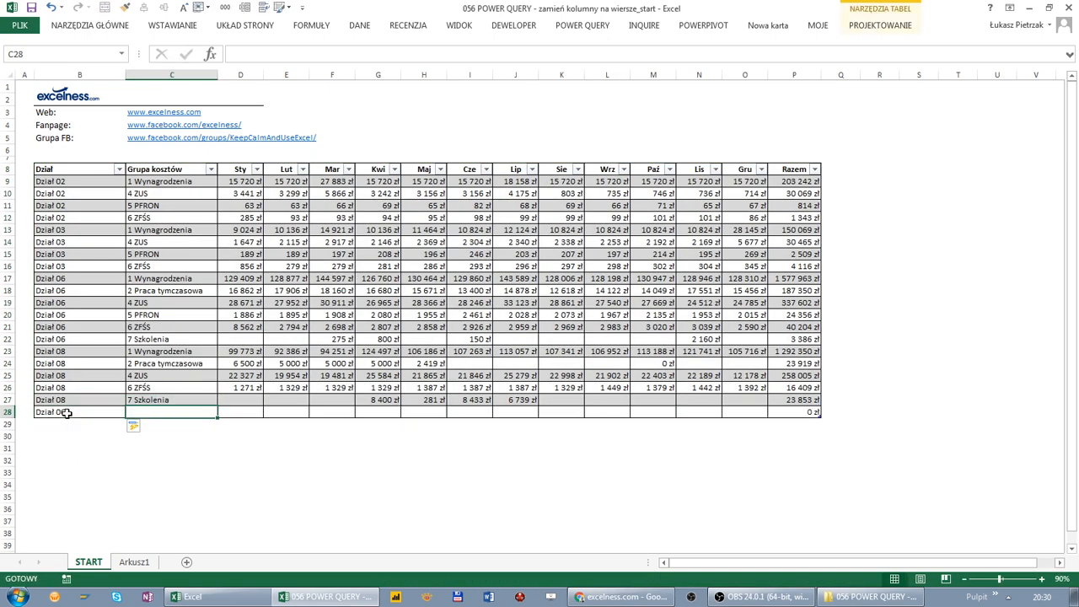
type("1")
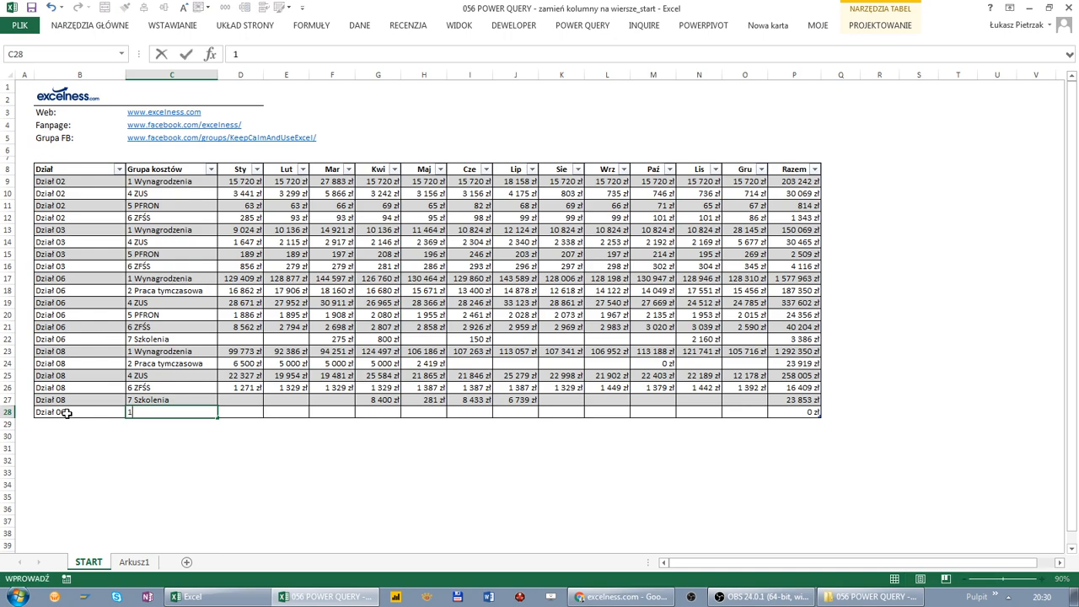
type(" Wu")
type("ynagrodzenia")
key("Tab")
- Fill all twelve month cells, Sty to Gru, of the new Dział 06 row with 2000
key("shift+Right")
key("shift+Right")
key("shift+Right")
key("shift+Right")
key("shift+Right")
key("shift+Right")
key("shift+Right")
key("shift+Right")
key("shift+Right")
key("shift+Right")
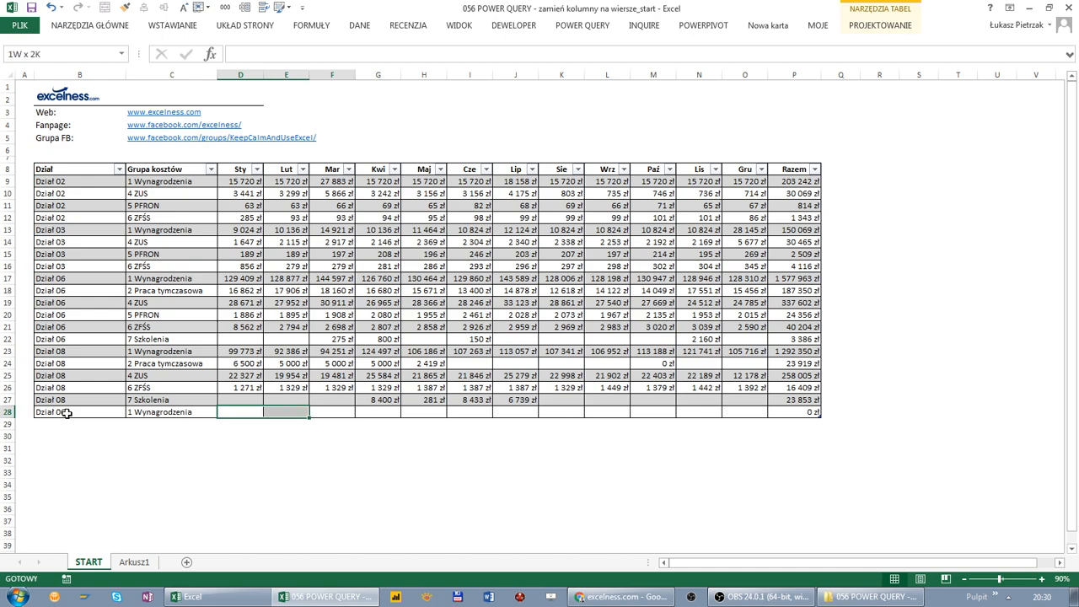
type("2000")
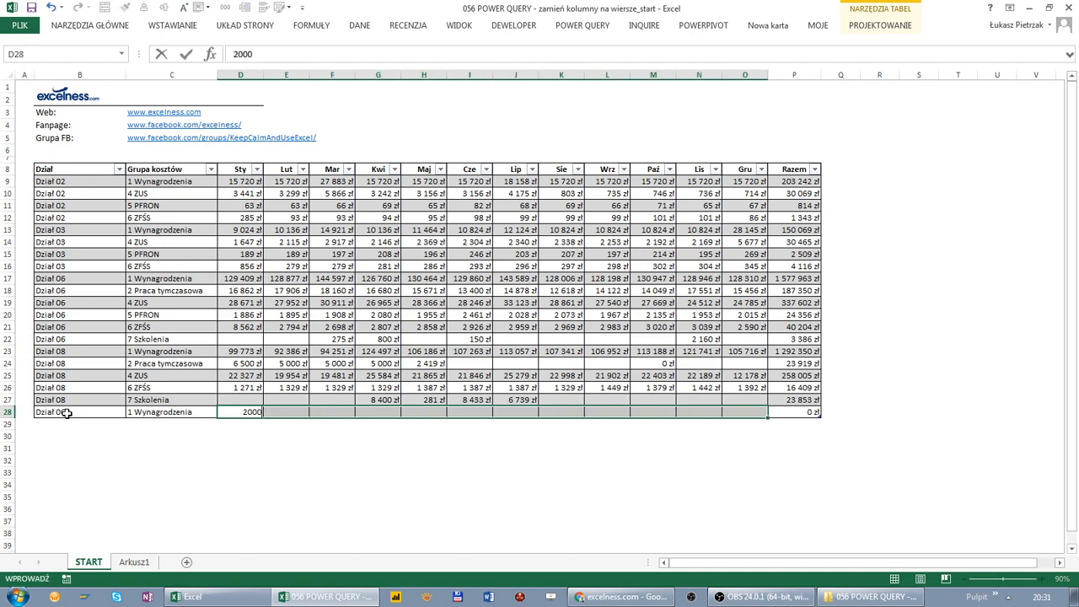
key("ctrl+Return")
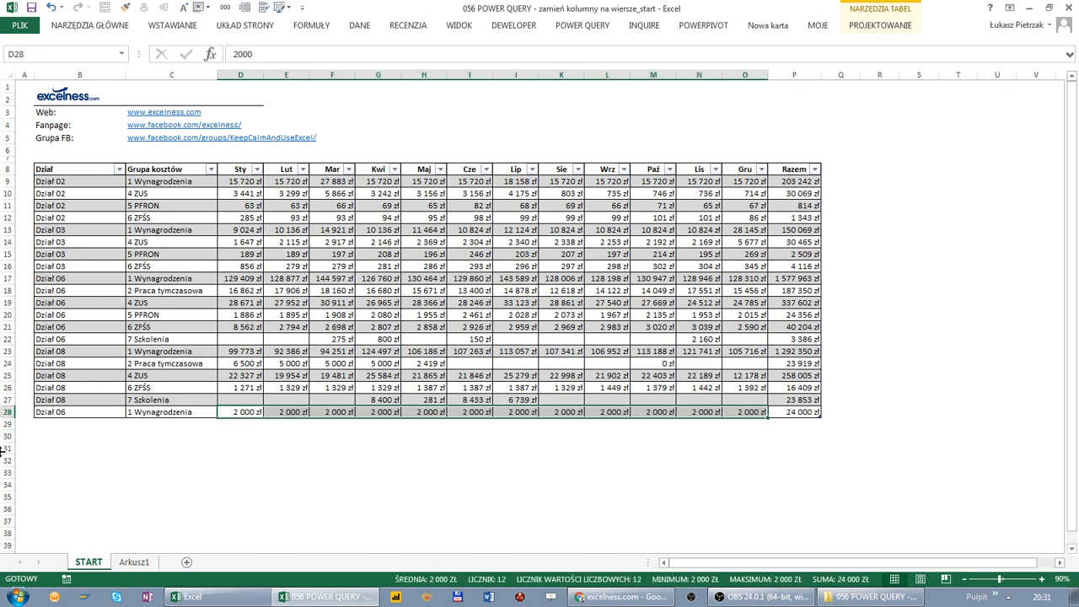
- Refresh the pivot table on Arkusz1, followed by the loaded DaneZrodlowe query table beside it
left_click(141, 561)
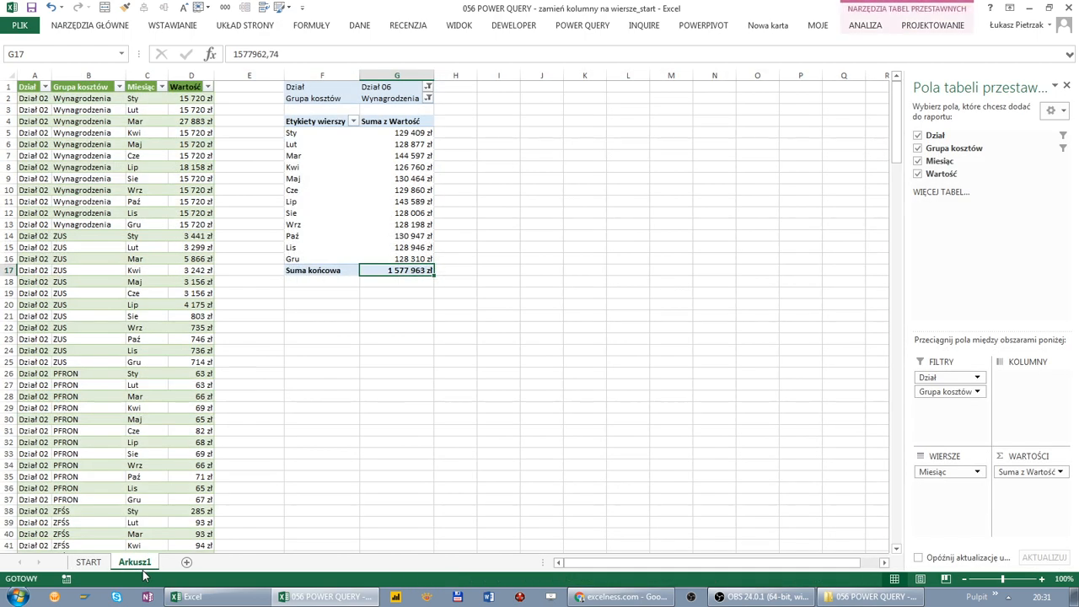
right_click(326, 236)
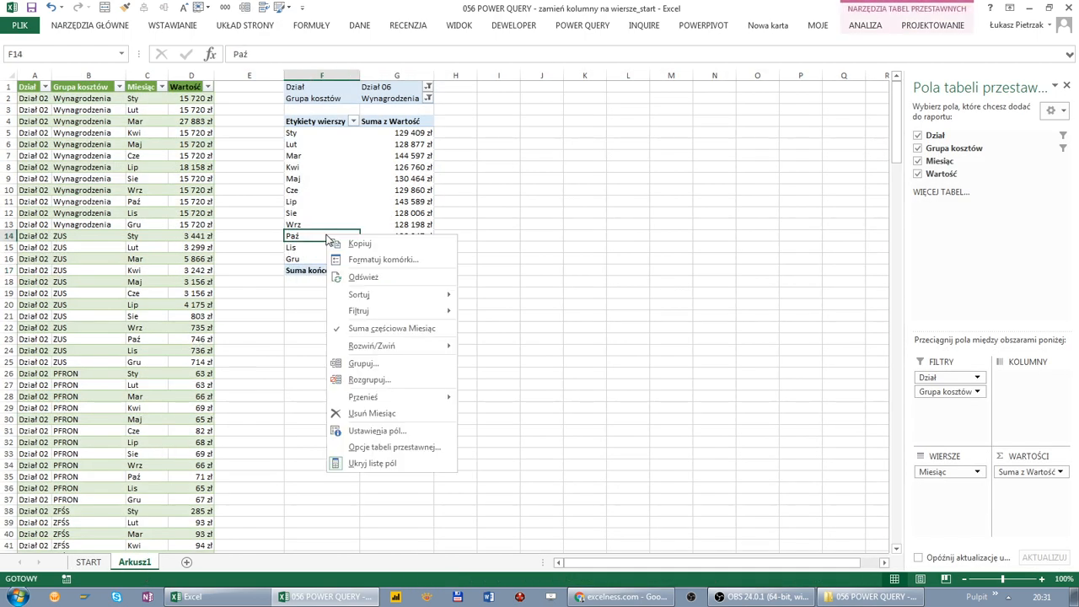
left_click(378, 279)
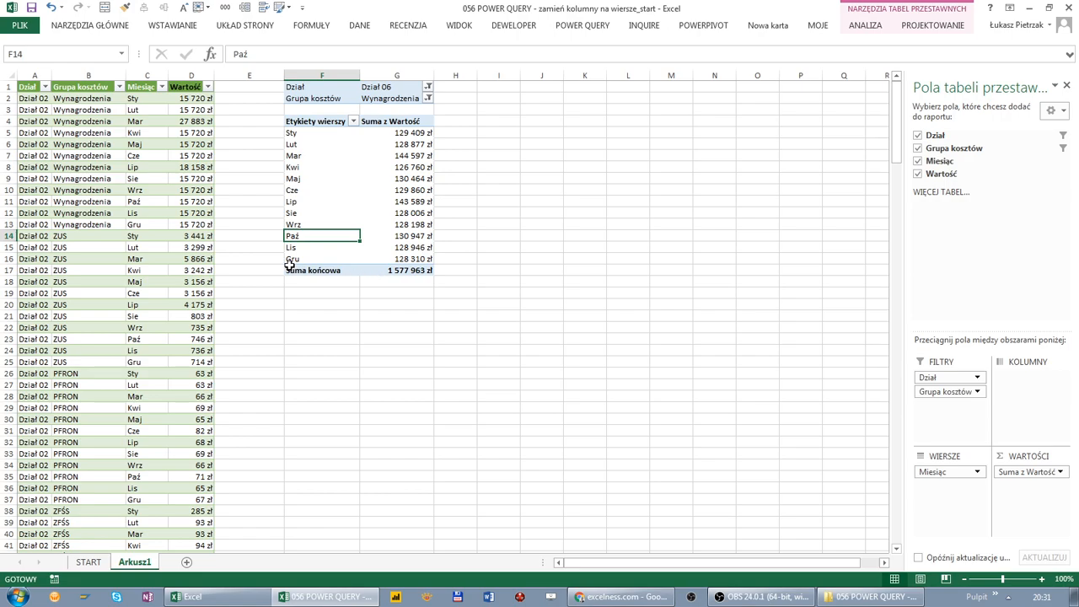
right_click(194, 261)
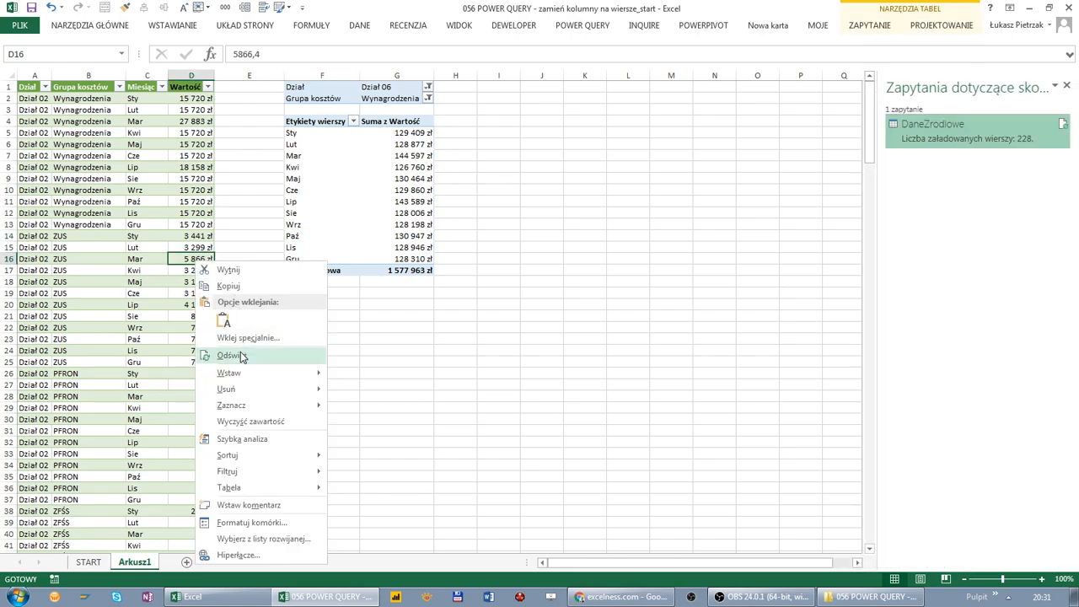
left_click(241, 355)
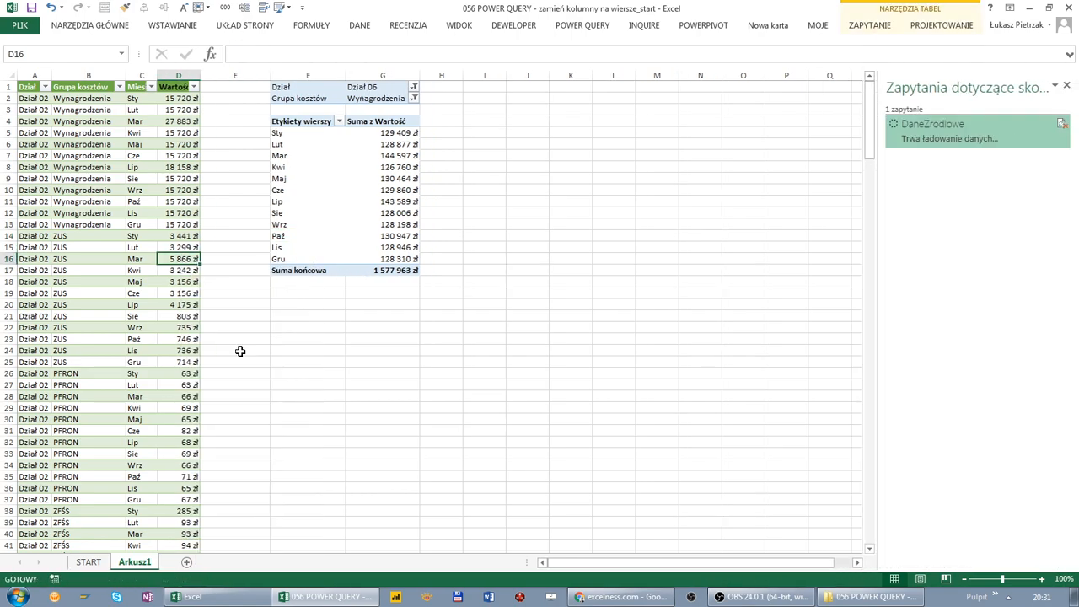
- Examine the Dział 06 Wynagrodzenia rows at the end of the loaded table and return to its beginning
key("ctrl+Down")
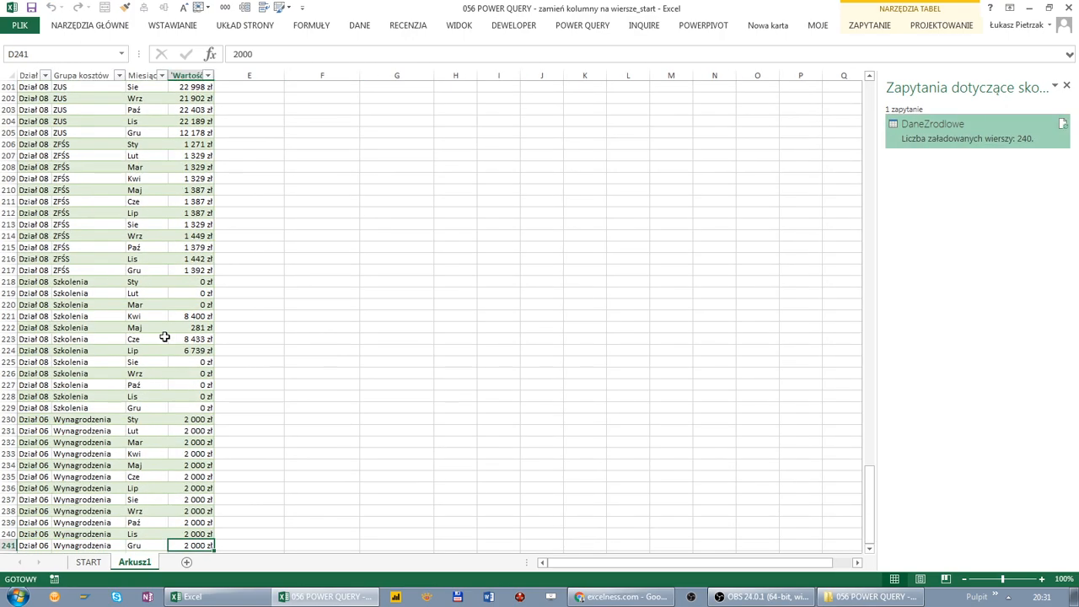
left_click_drag(51, 419, 198, 545)
left_click_drag(871, 471, 870, 78)
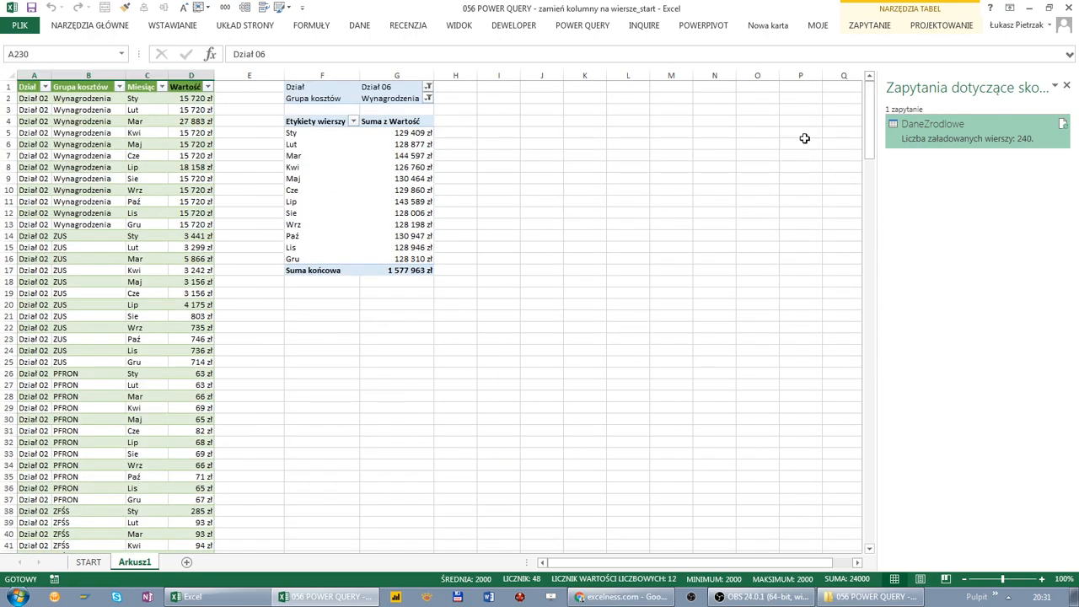